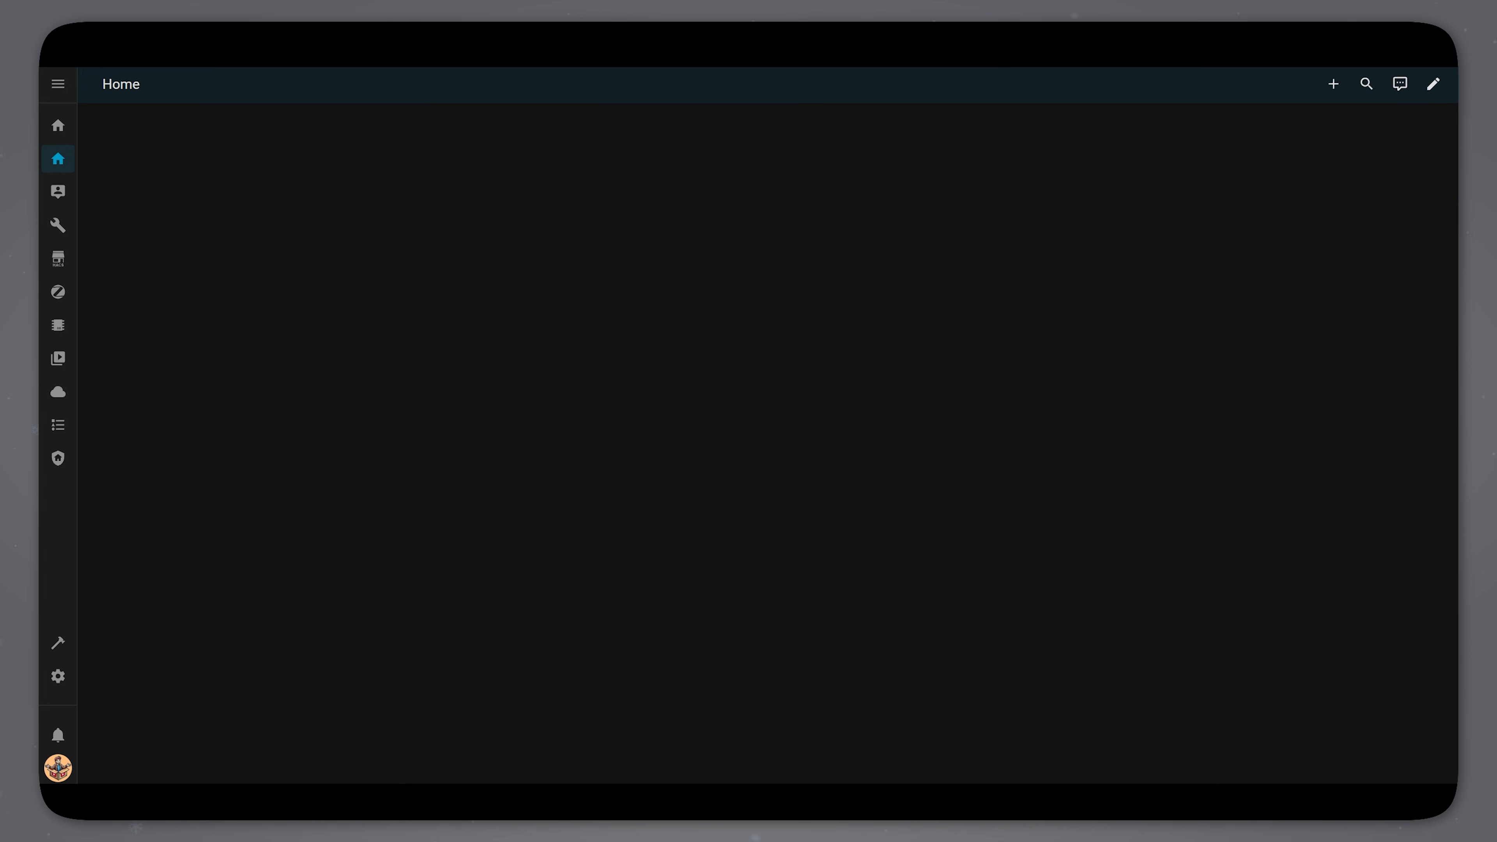
# Set the Home view's theme to Mushroom Shadow, keep the Masonry (layout-card) layout, and save the view configuration
pyautogui.click(1434, 86)
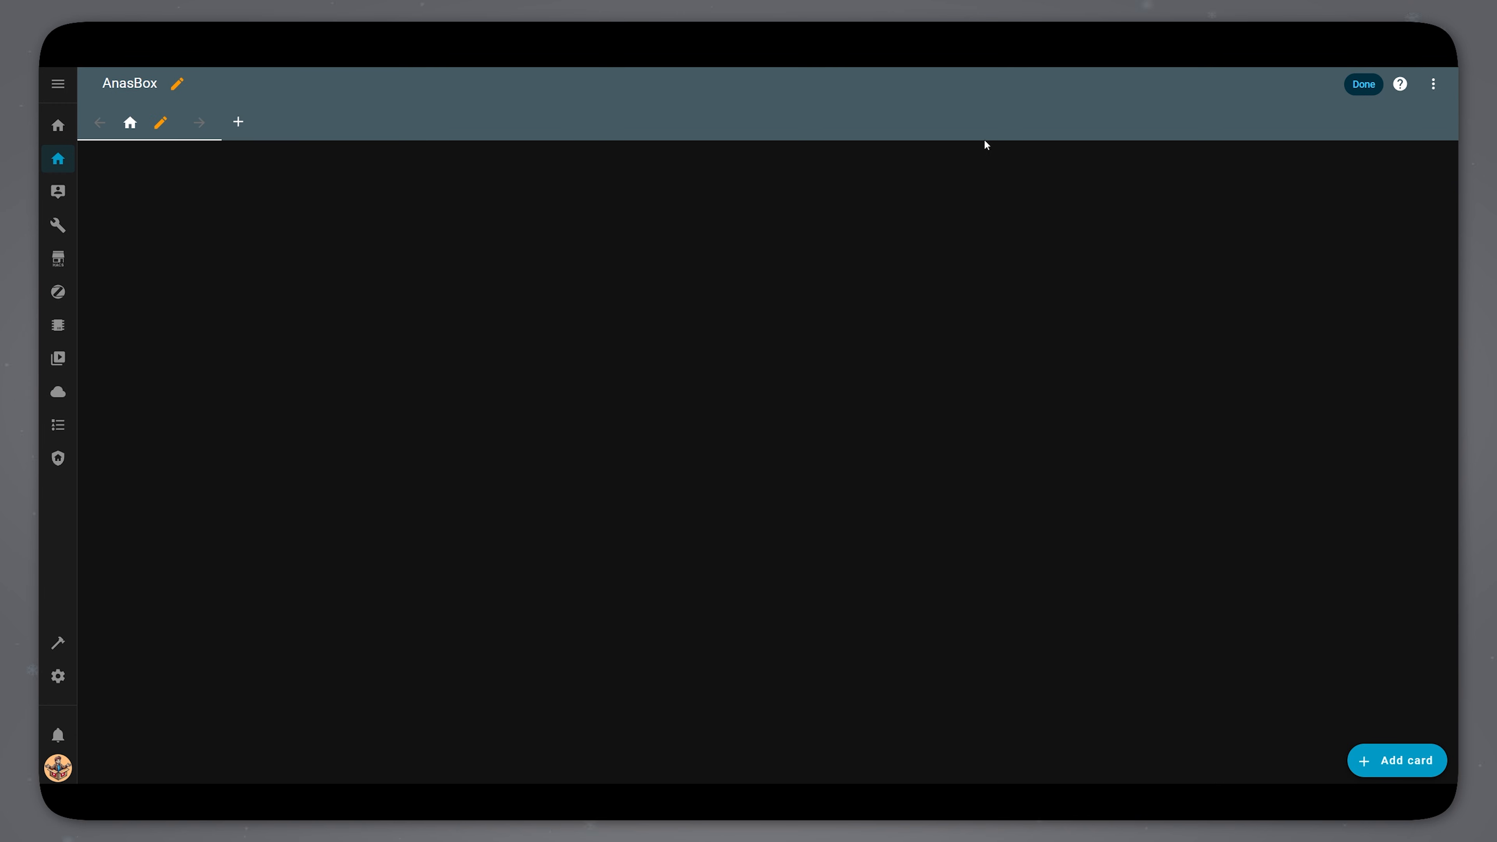
pyautogui.click(169, 126)
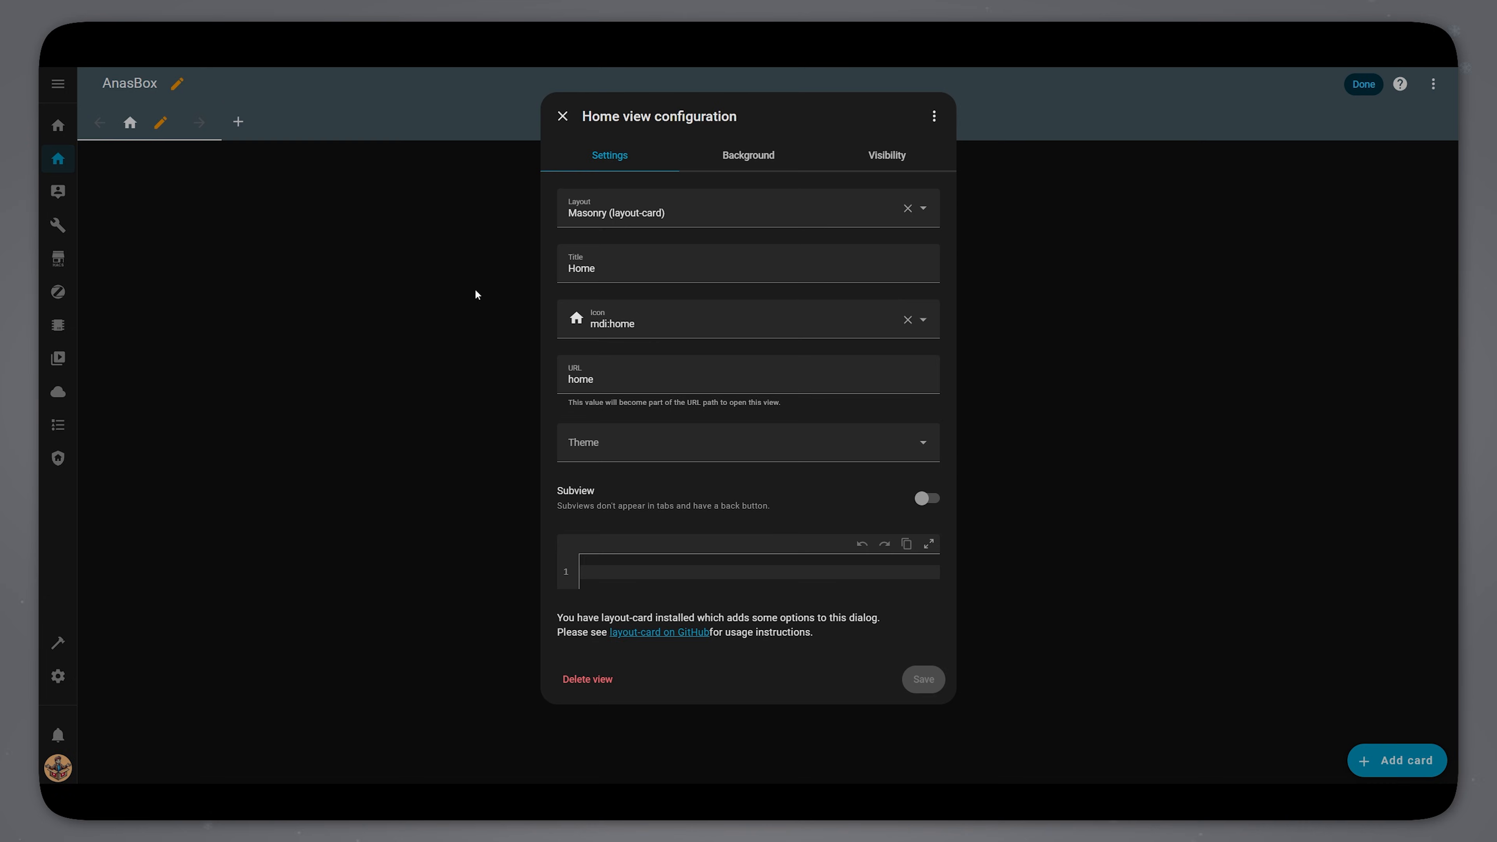
pyautogui.click(824, 453)
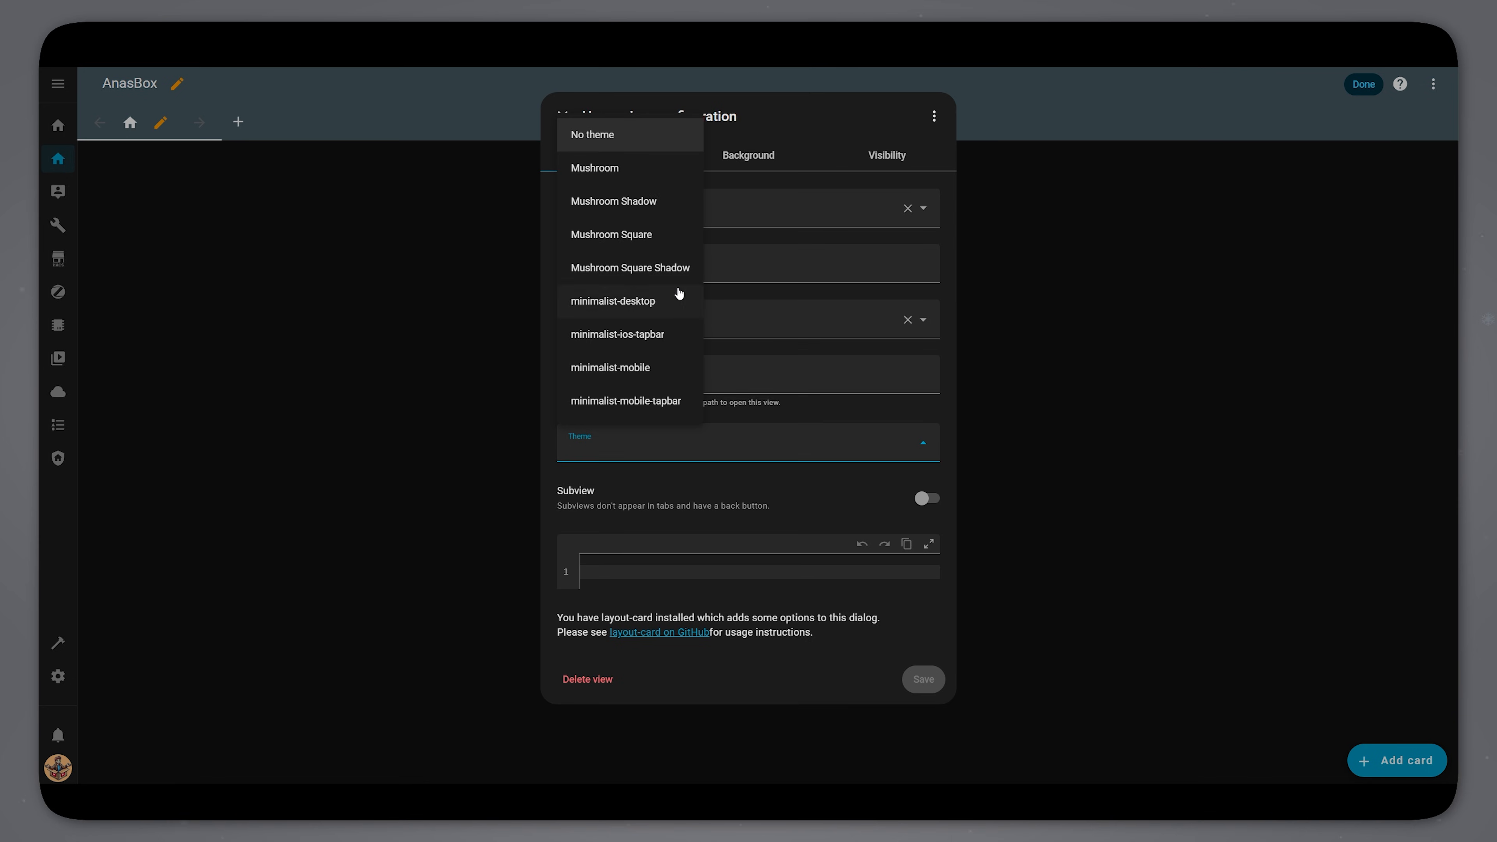
pyautogui.click(646, 202)
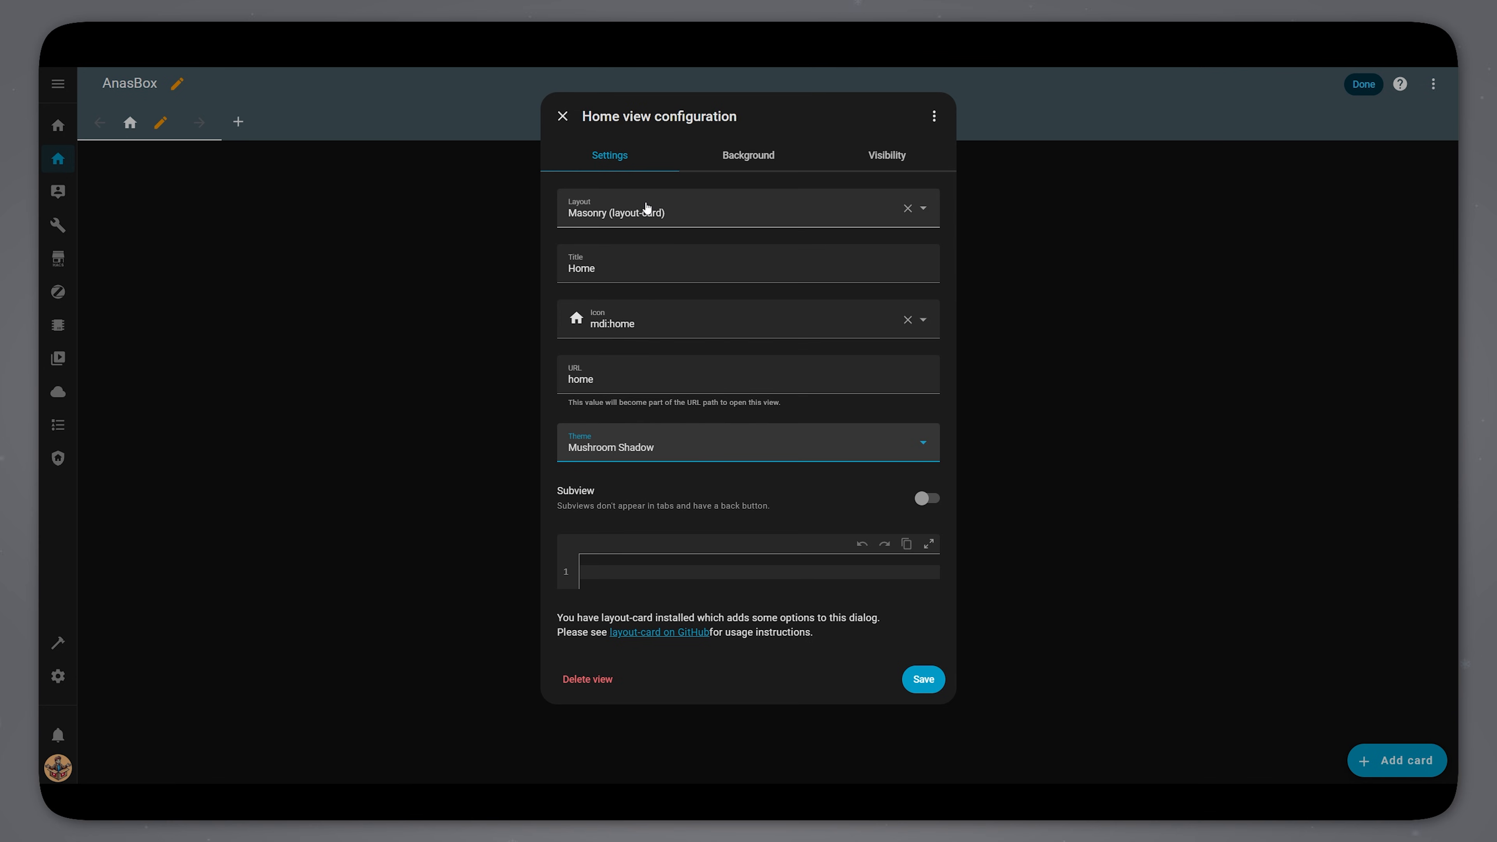
pyautogui.click(923, 209)
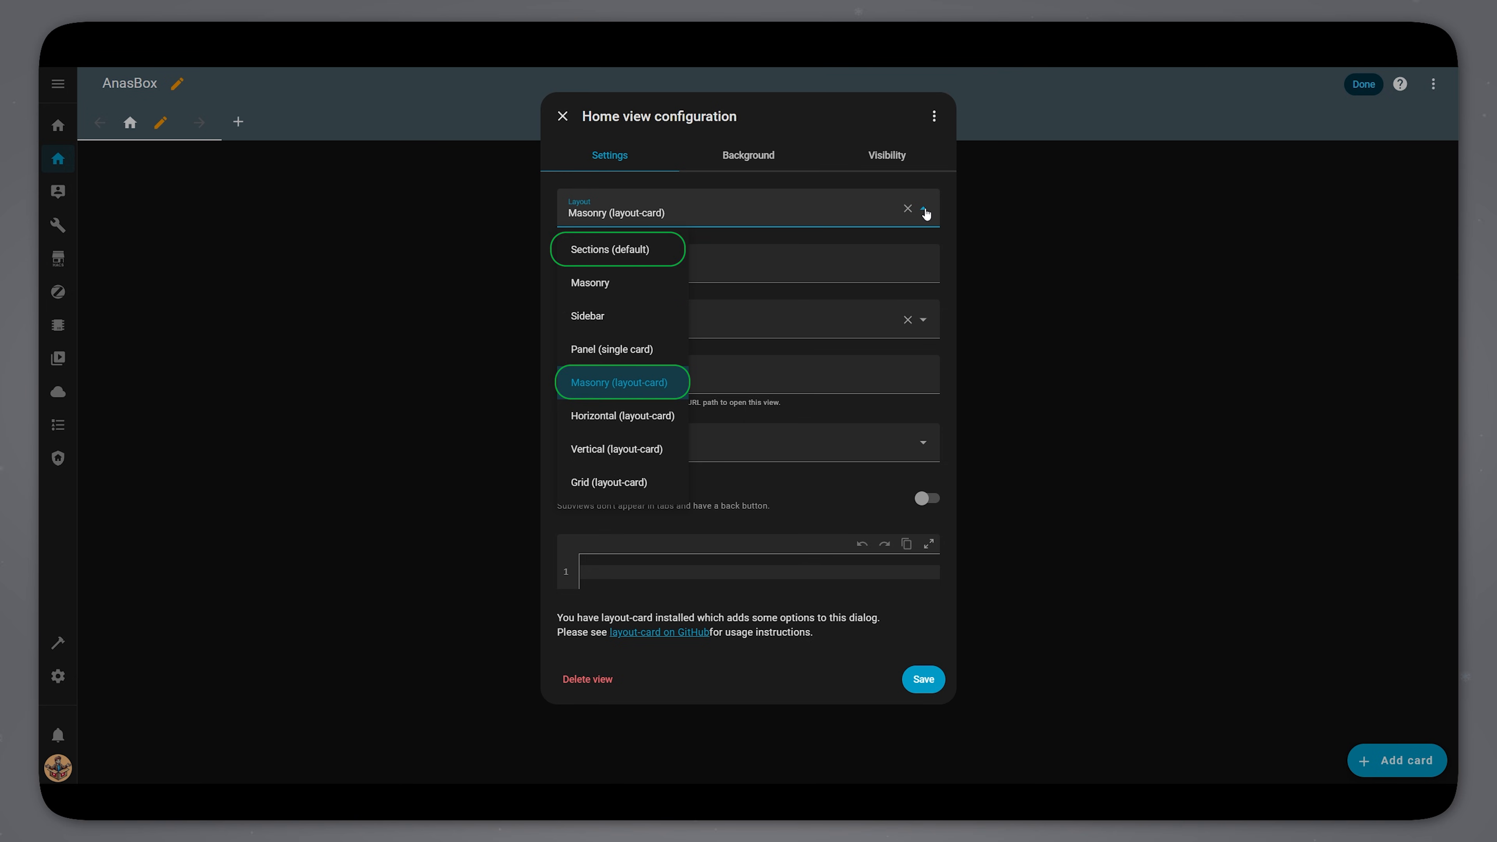
pyautogui.click(926, 212)
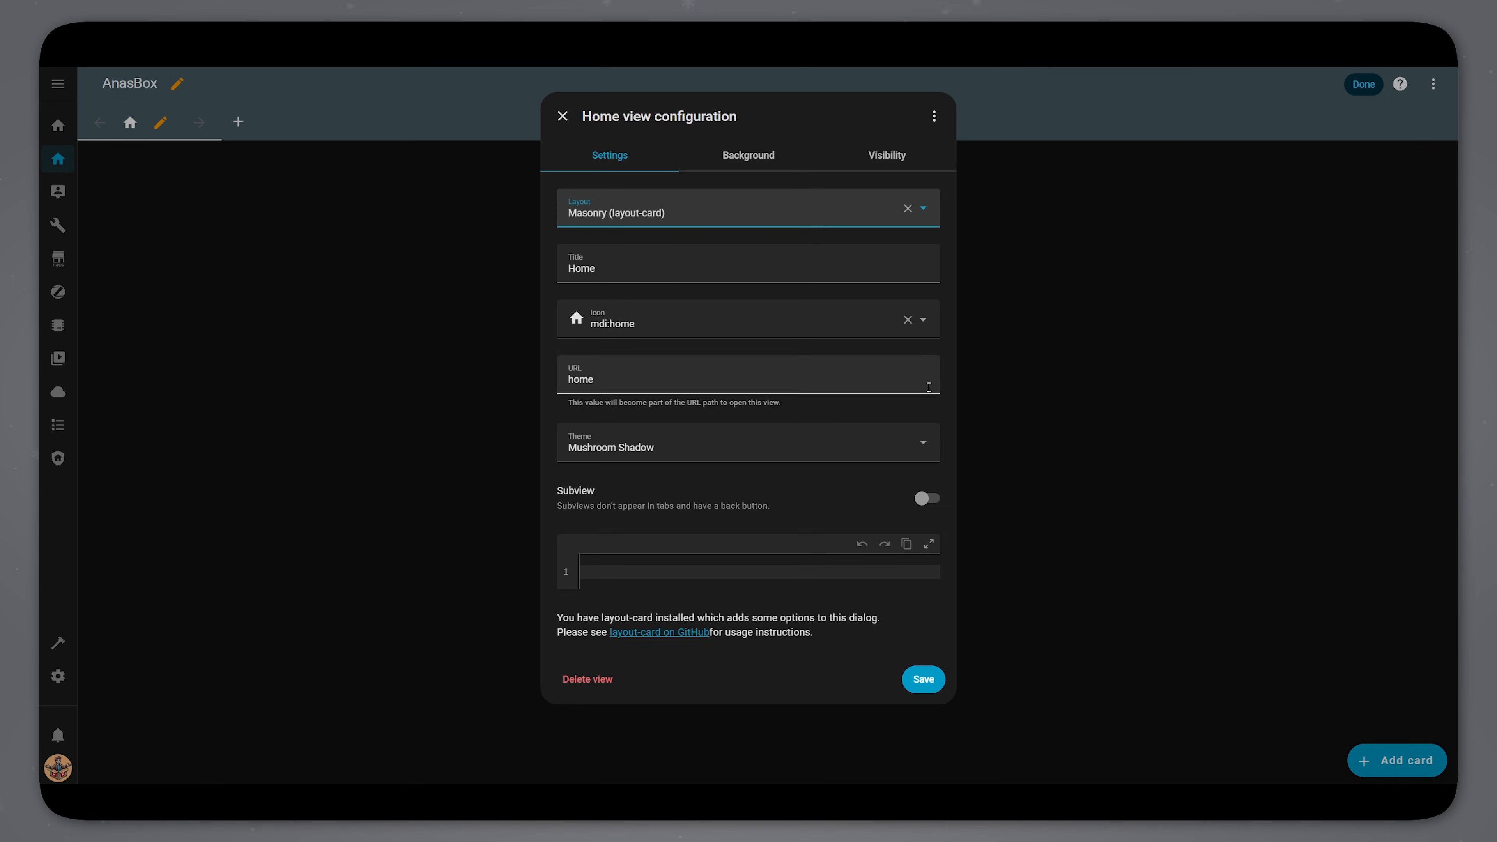
pyautogui.click(927, 680)
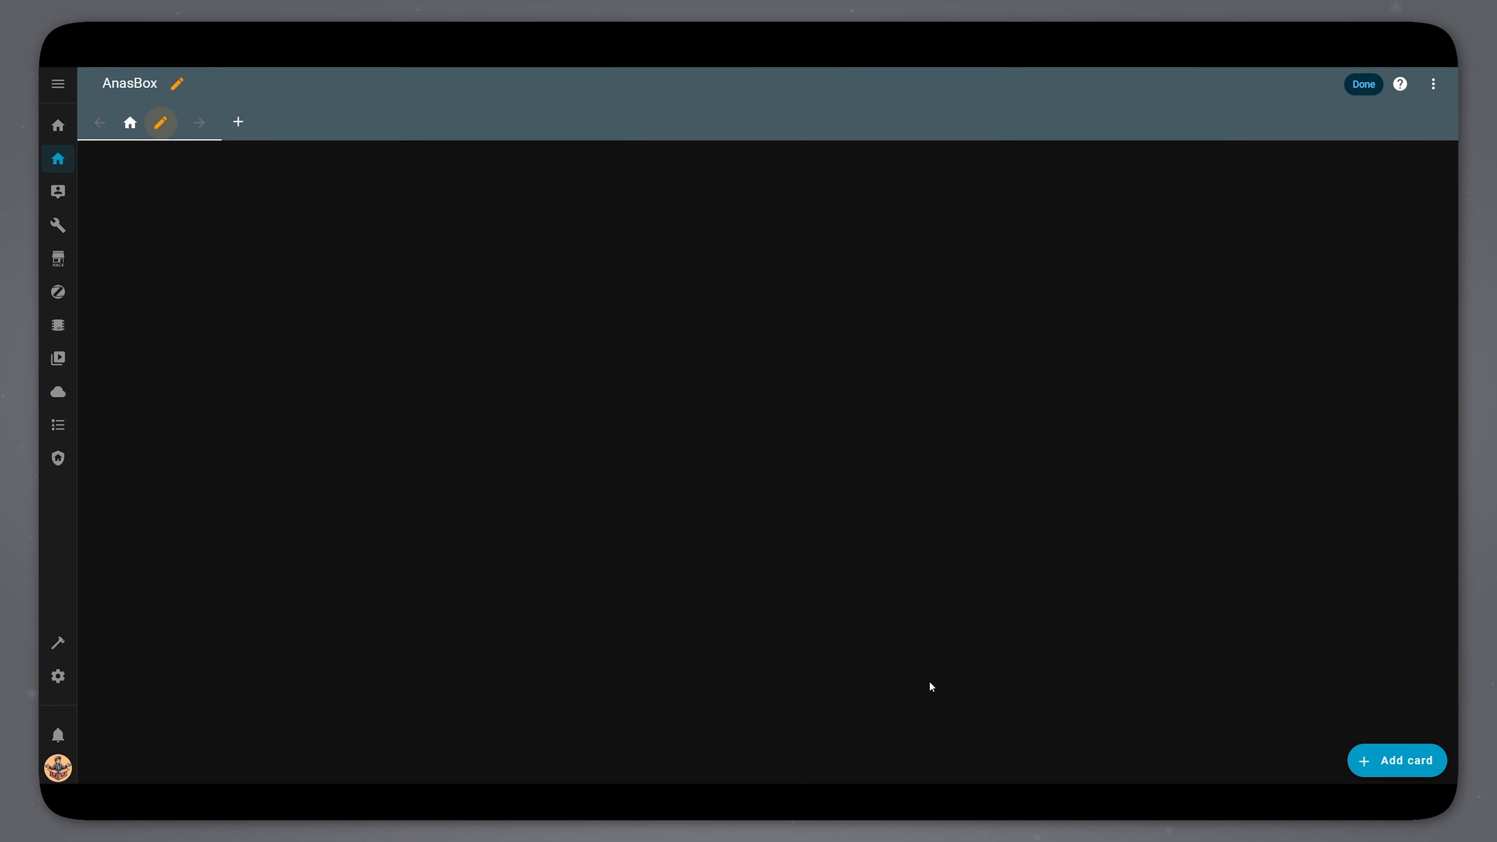
# Add a Mushroom Entity Card to the Home view and set its entity to sensor.anasbox_battery_level
pyautogui.click(1396, 758)
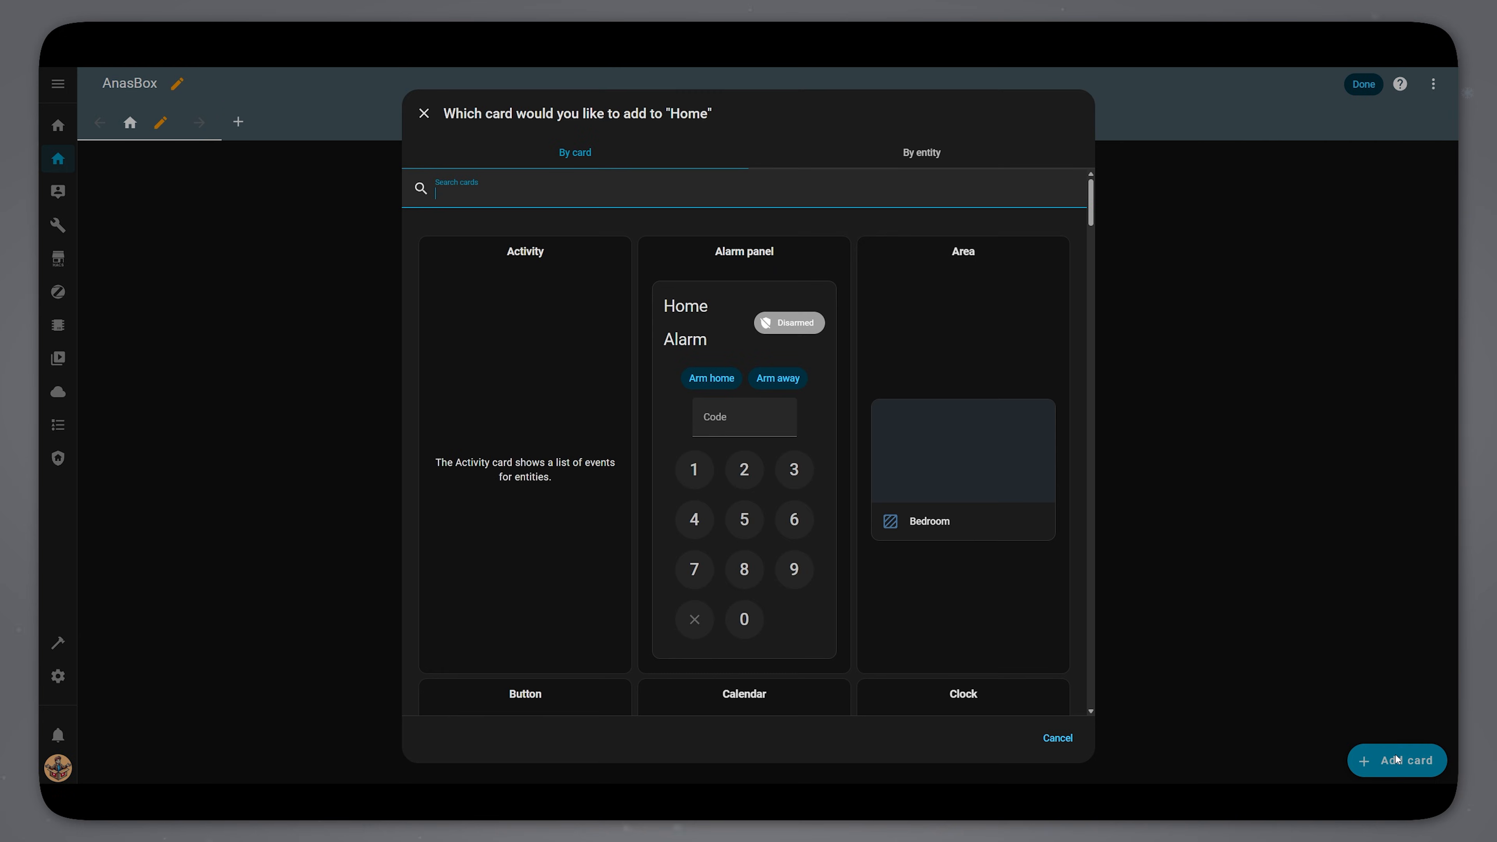
pyautogui.write('mushroo')
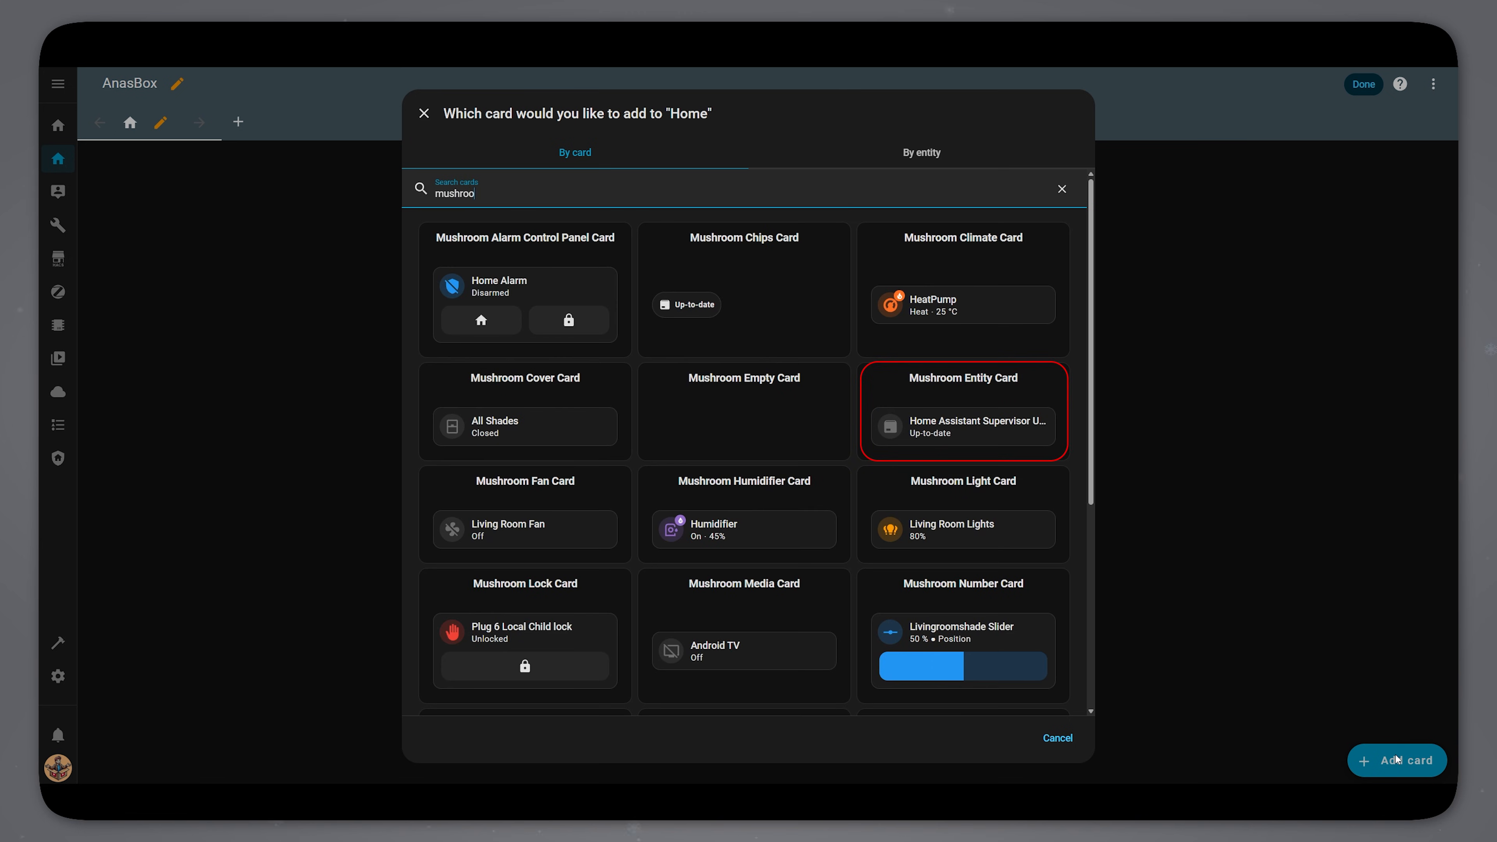
pyautogui.click(1056, 421)
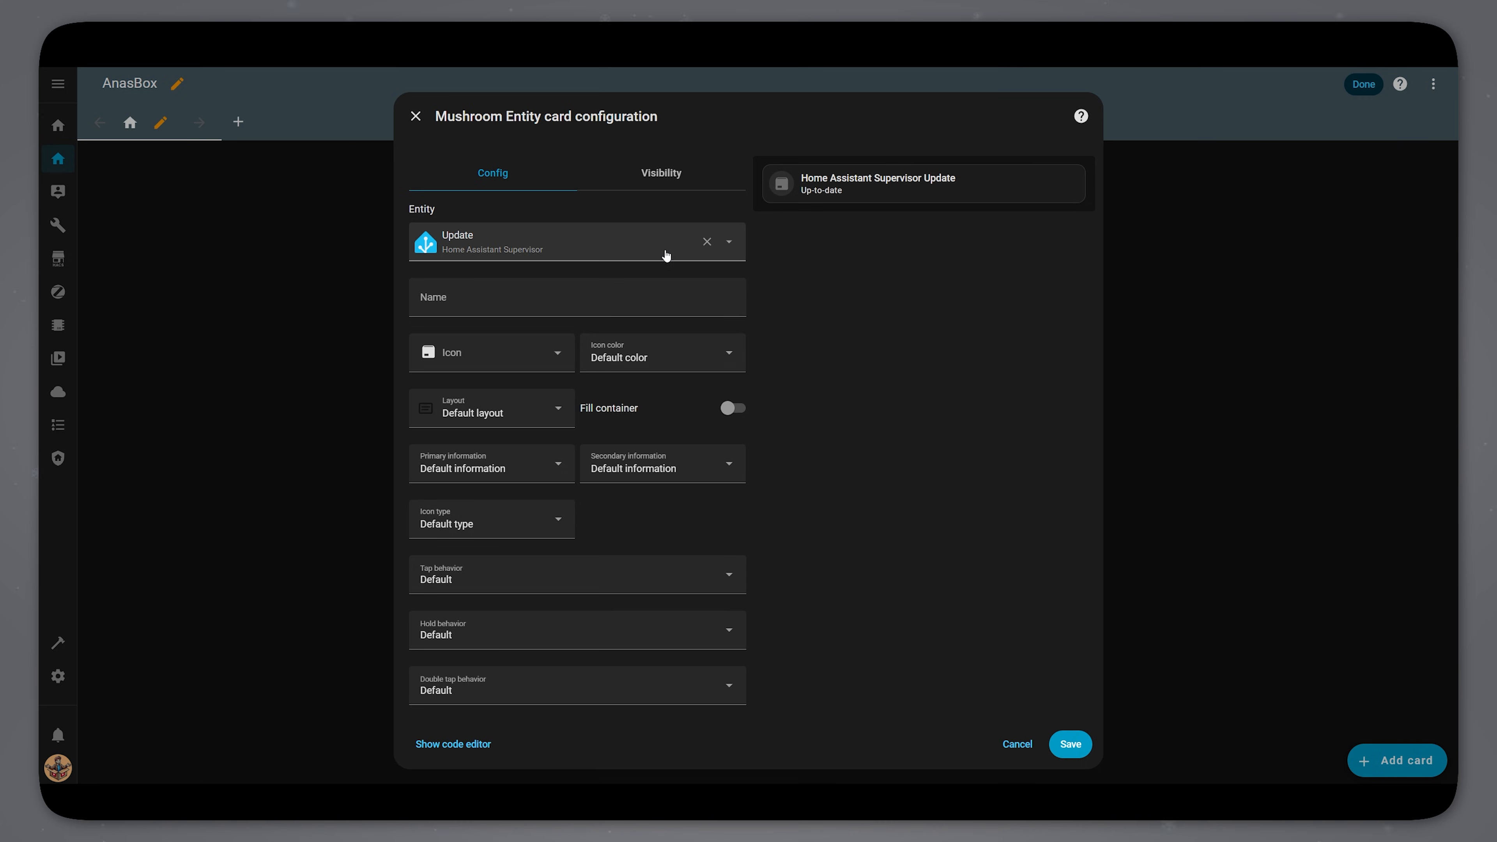
pyautogui.click(652, 242)
pyautogui.write('sensor.anasbox_battery_level')
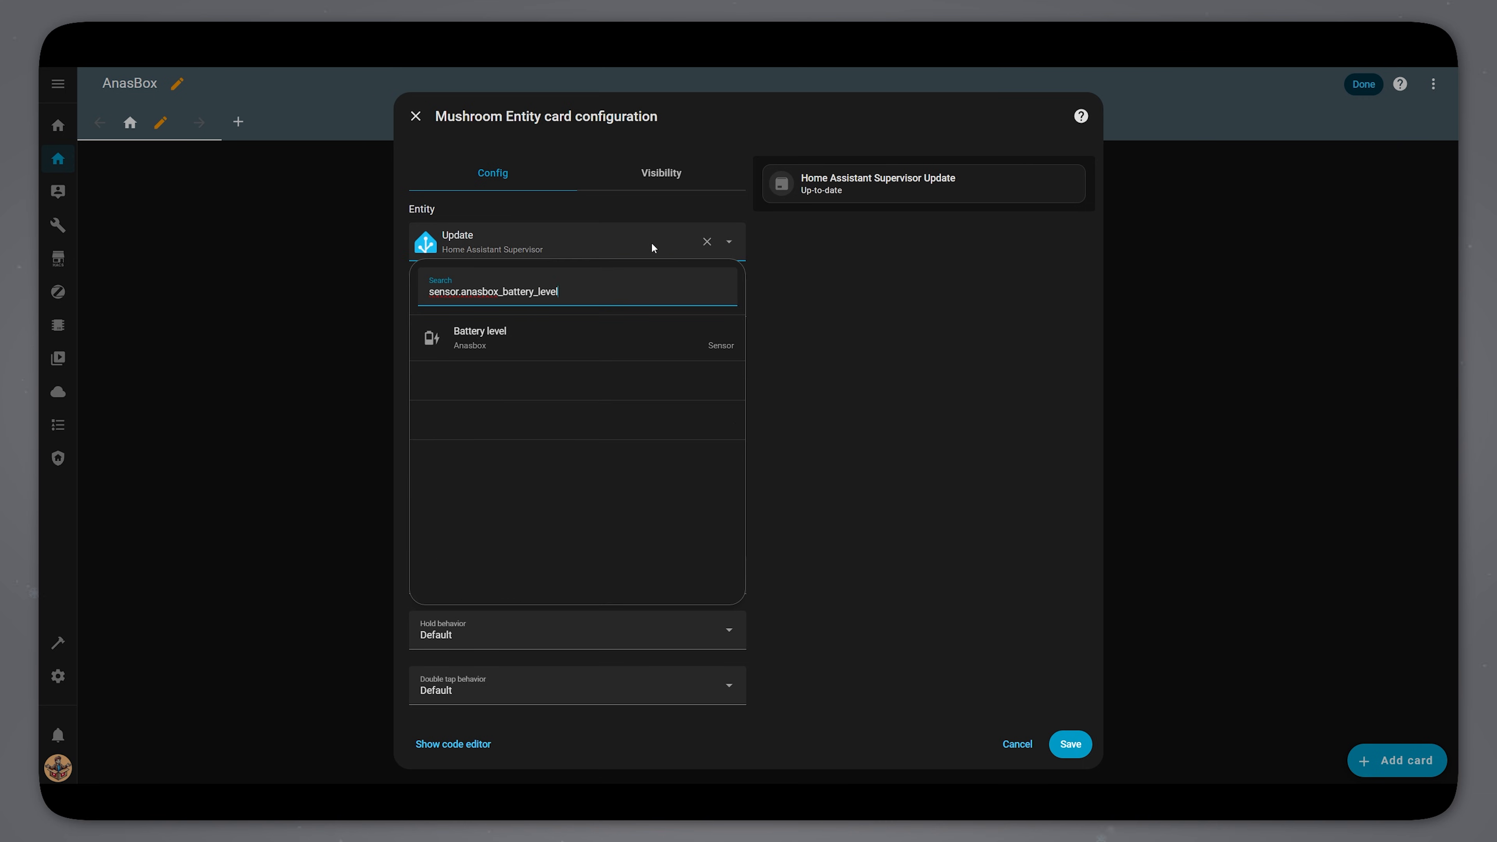
pyautogui.click(625, 335)
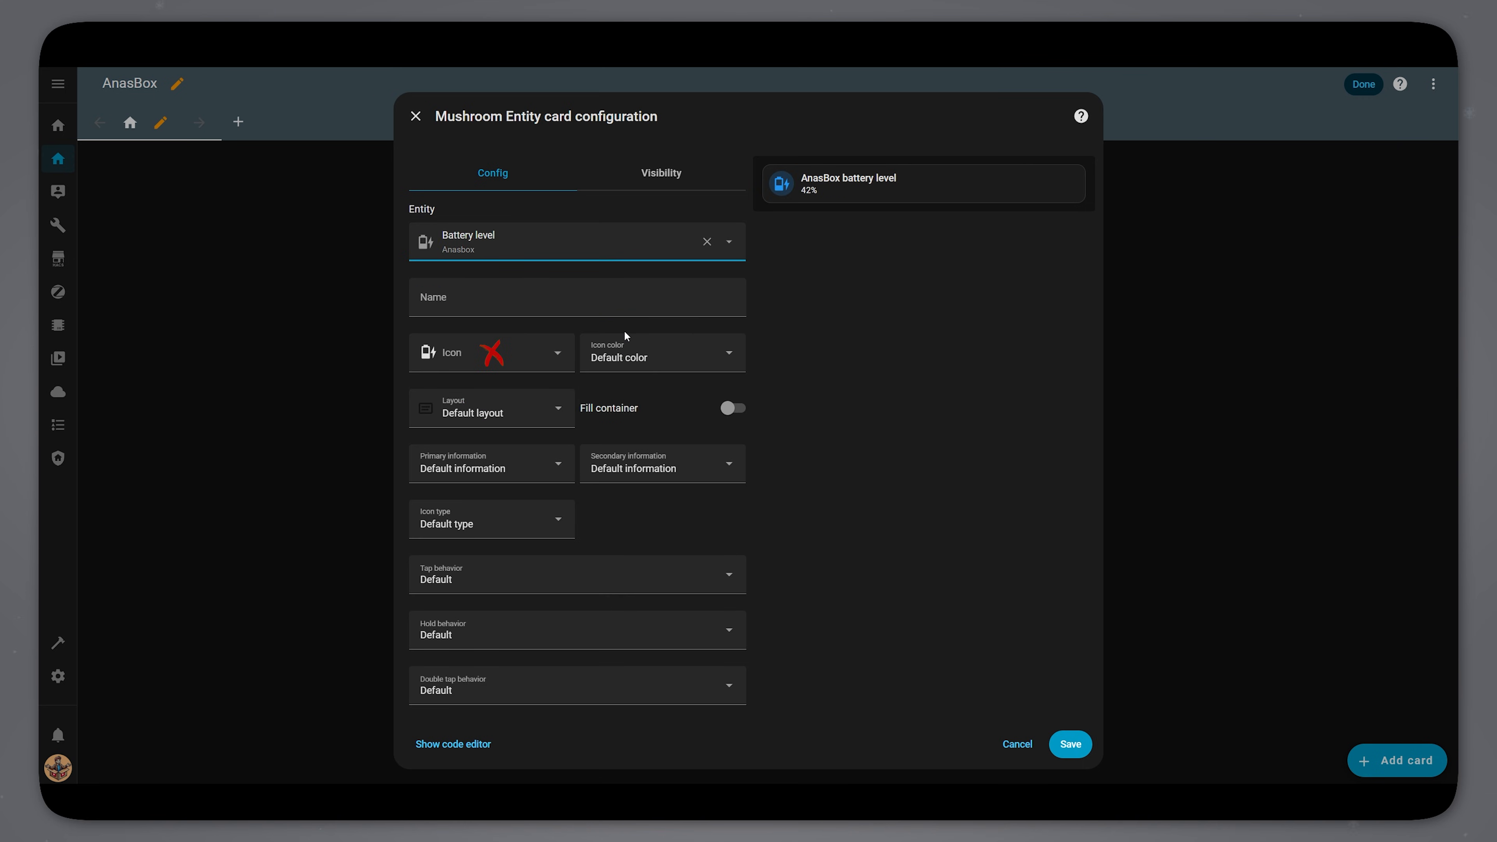
# Set the battery card's icon color to White
pyautogui.click(730, 356)
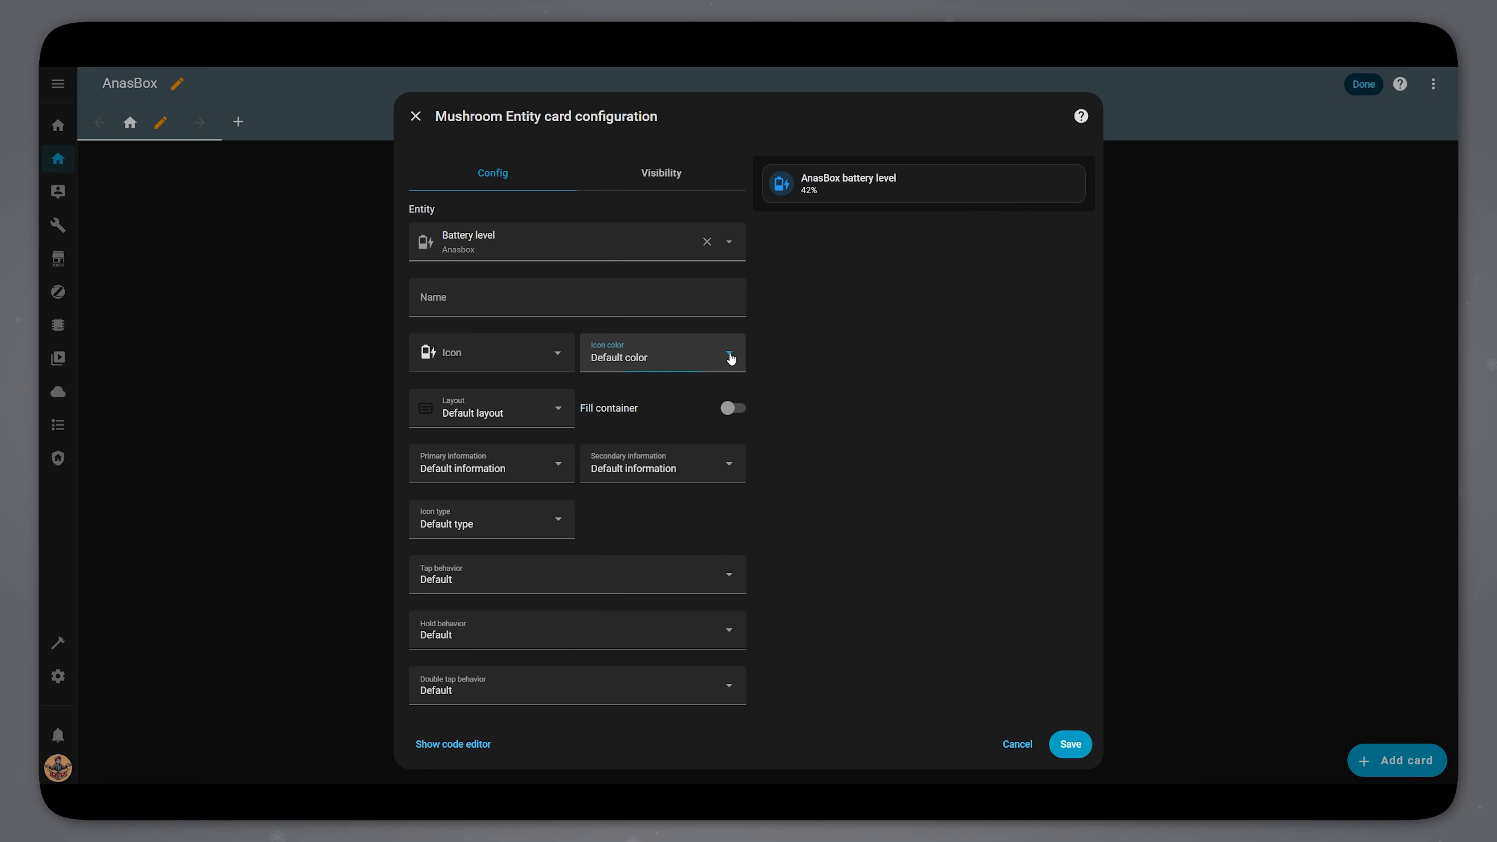
pyautogui.moveTo(709, 410); pyautogui.dragTo(718, 639)
pyautogui.click(684, 710)
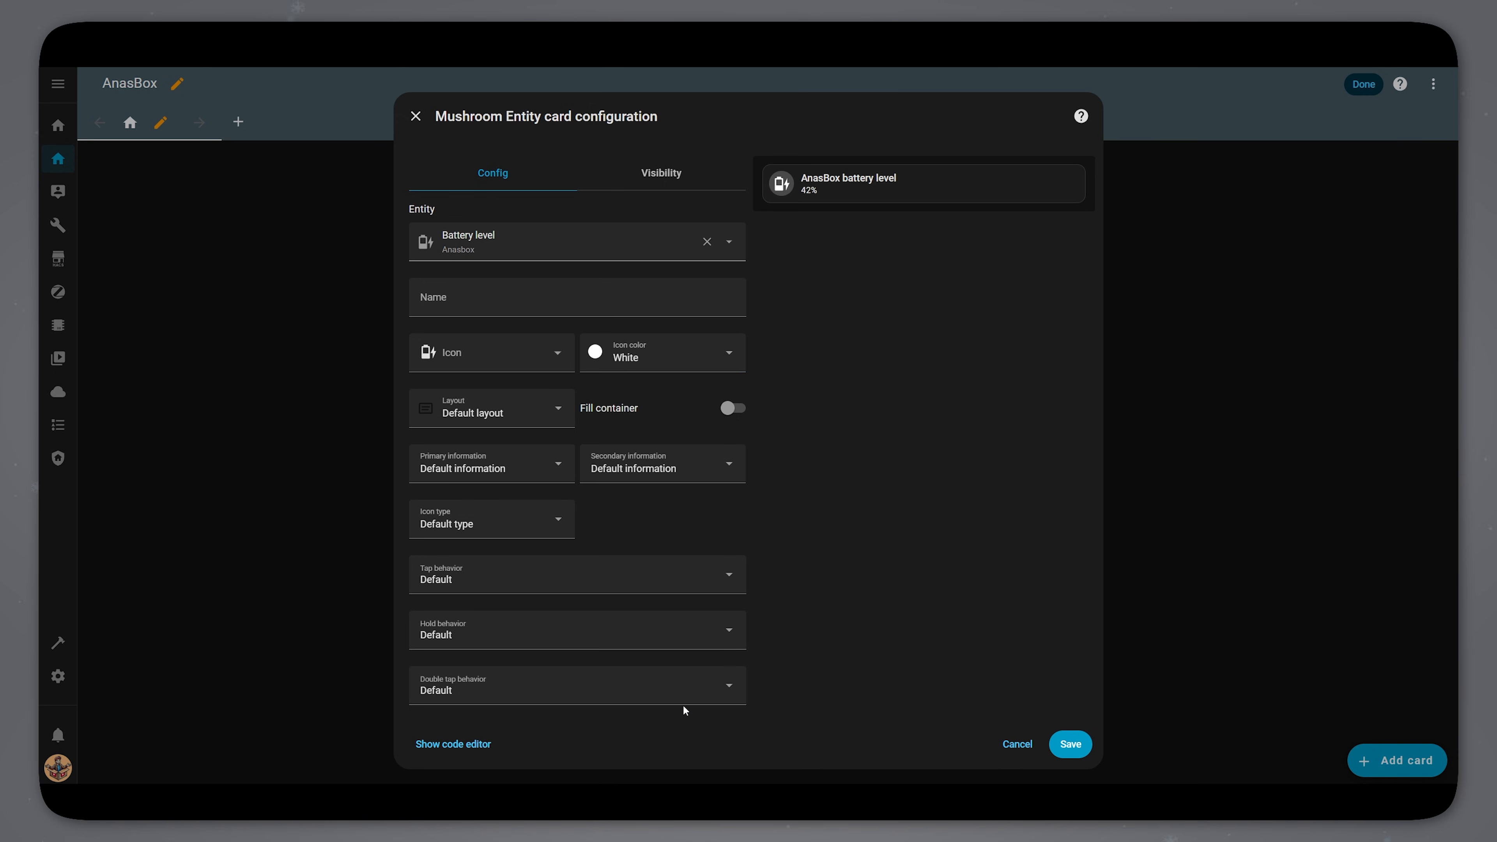
pyautogui.click(564, 469)
pyautogui.click(709, 468)
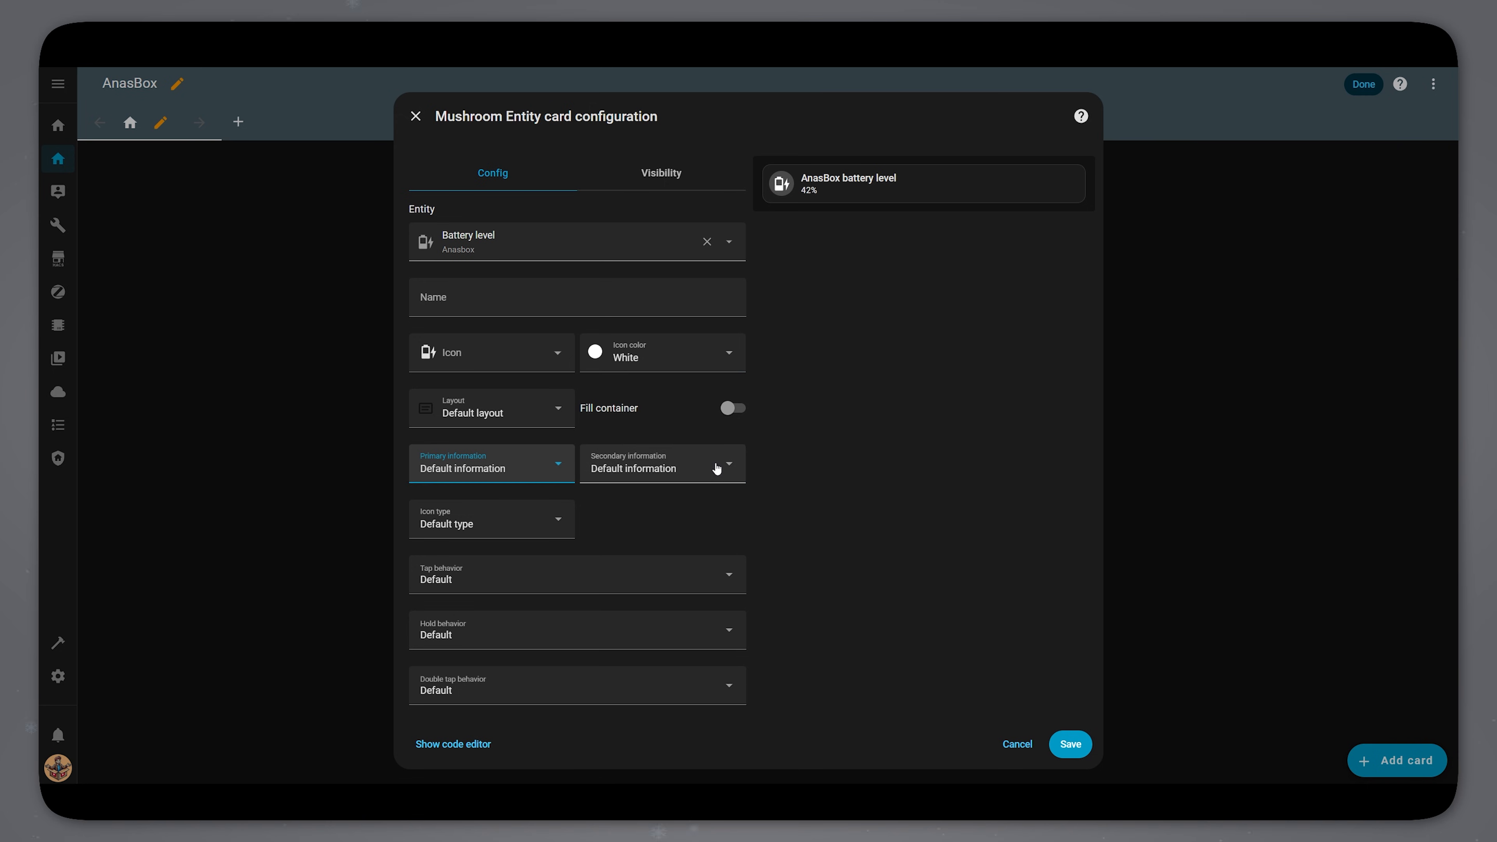
pyautogui.click(725, 470)
pyautogui.click(732, 510)
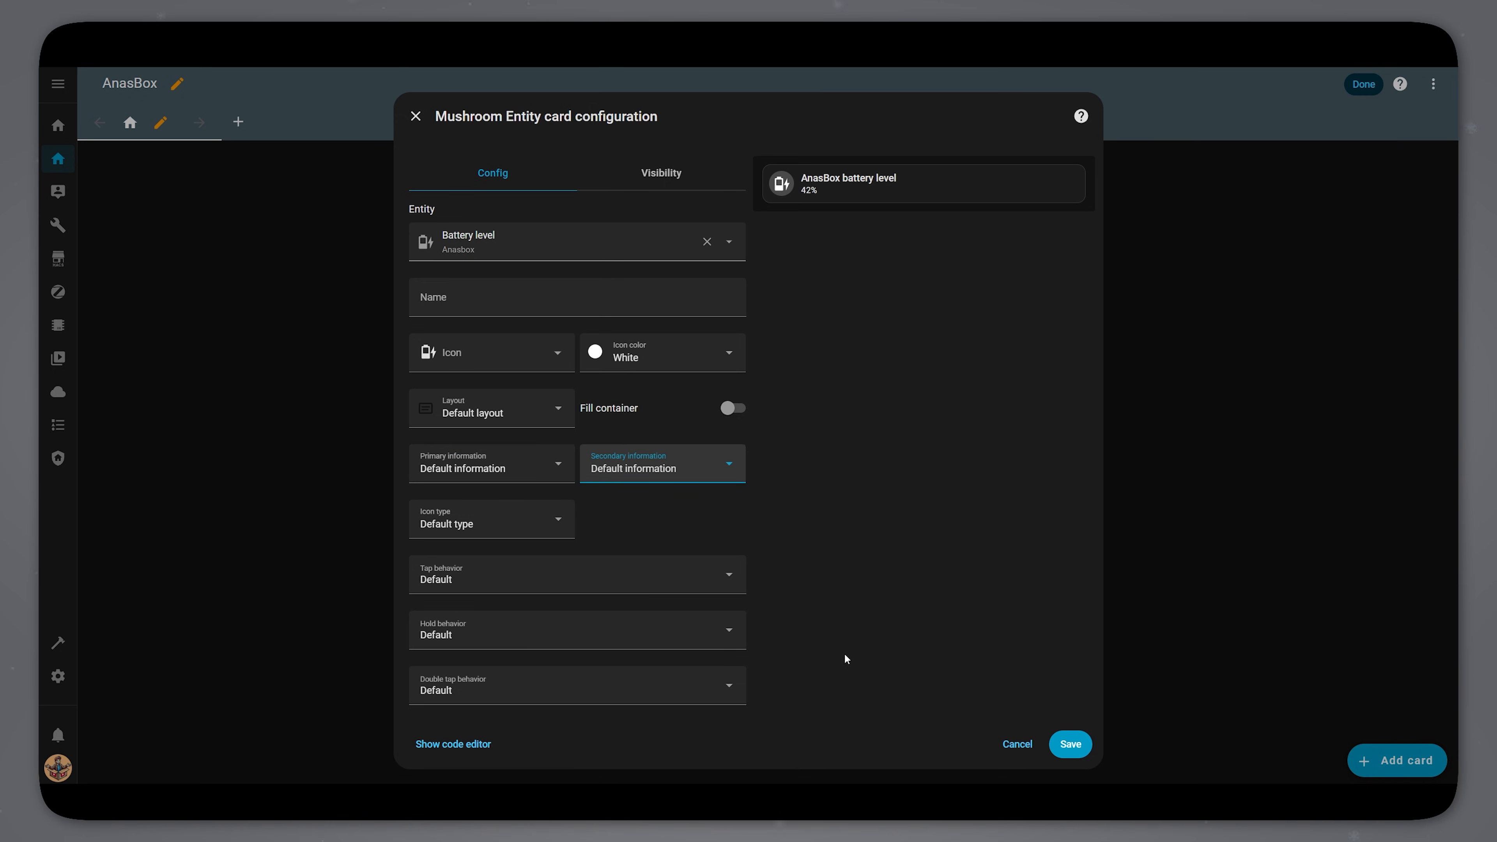
# Switch to the Battery.md page on GitHub, expand card 2 and copy its code from card_mod through the closing animation block
pyautogui.click(774, 740)
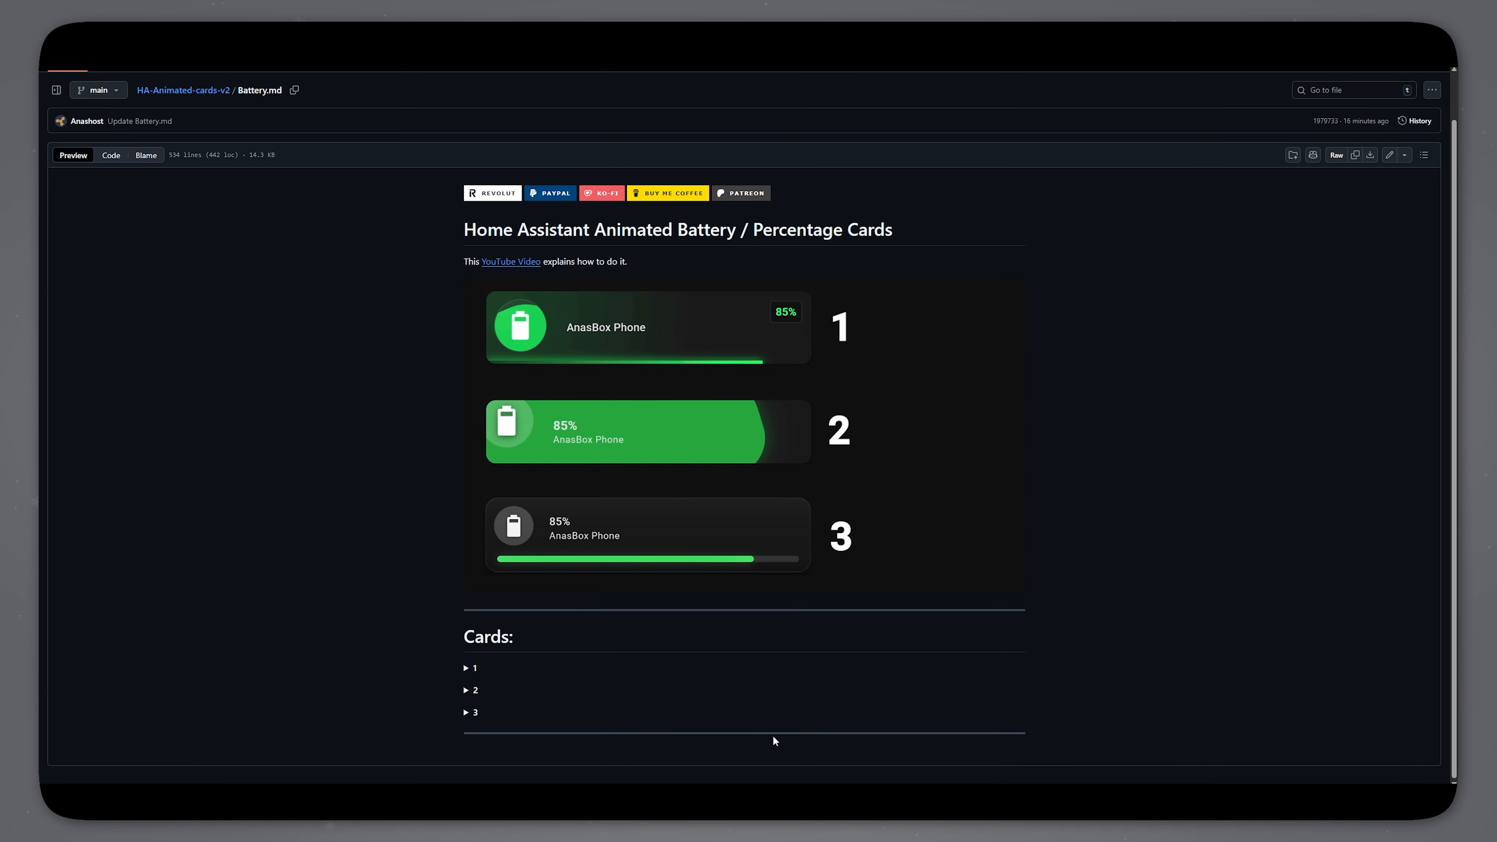
pyautogui.click(467, 693)
pyautogui.scroll(-7, 466, 690)
pyautogui.scroll(-2, 466, 690)
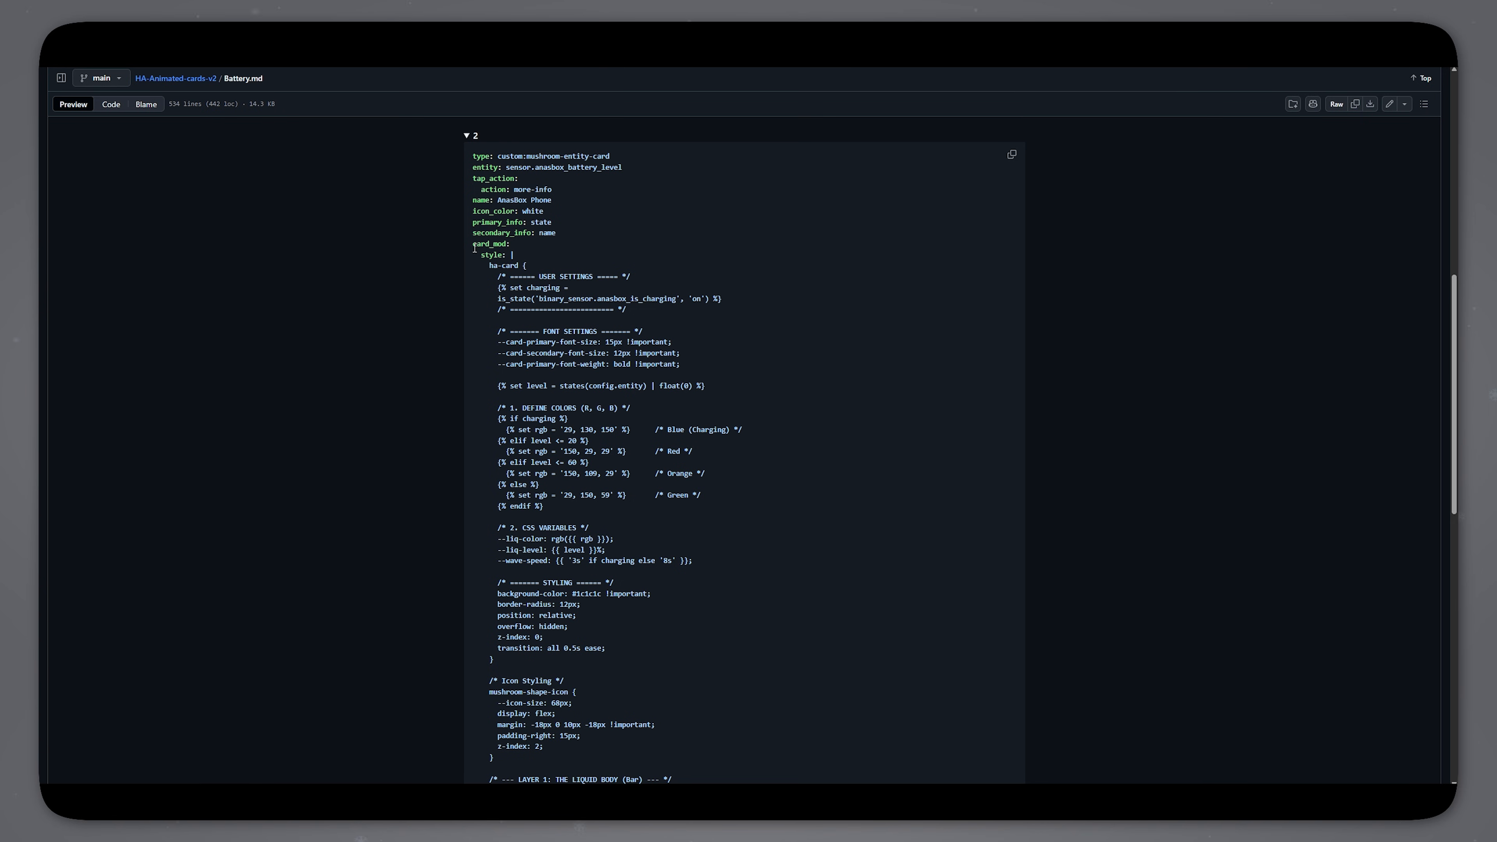
pyautogui.moveTo(472, 247); pyautogui.dragTo(535, 682)
pyautogui.scroll(-5, 537, 493)
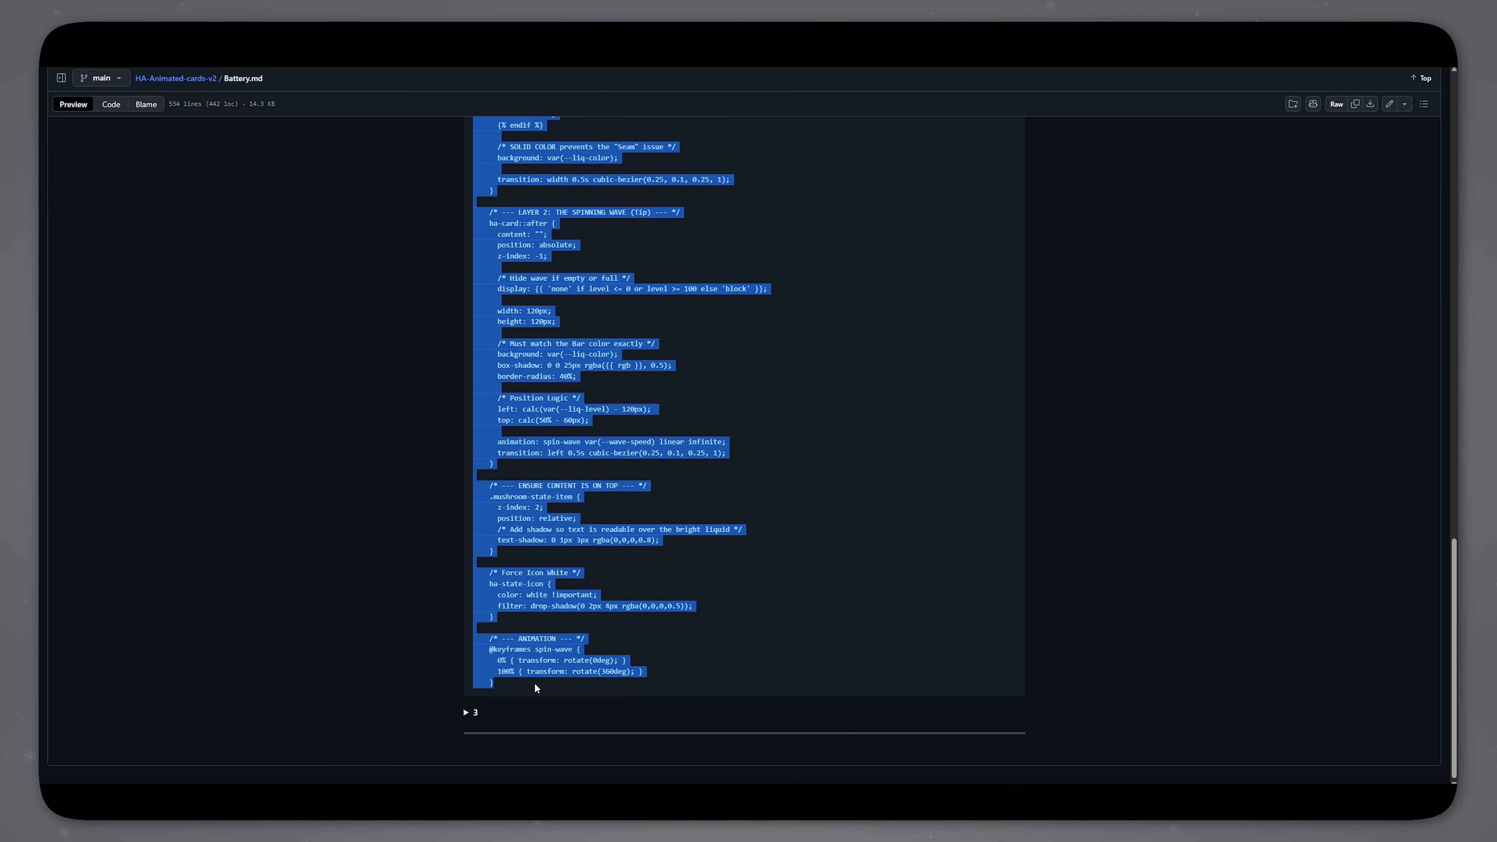
pyautogui.rightClick(538, 664)
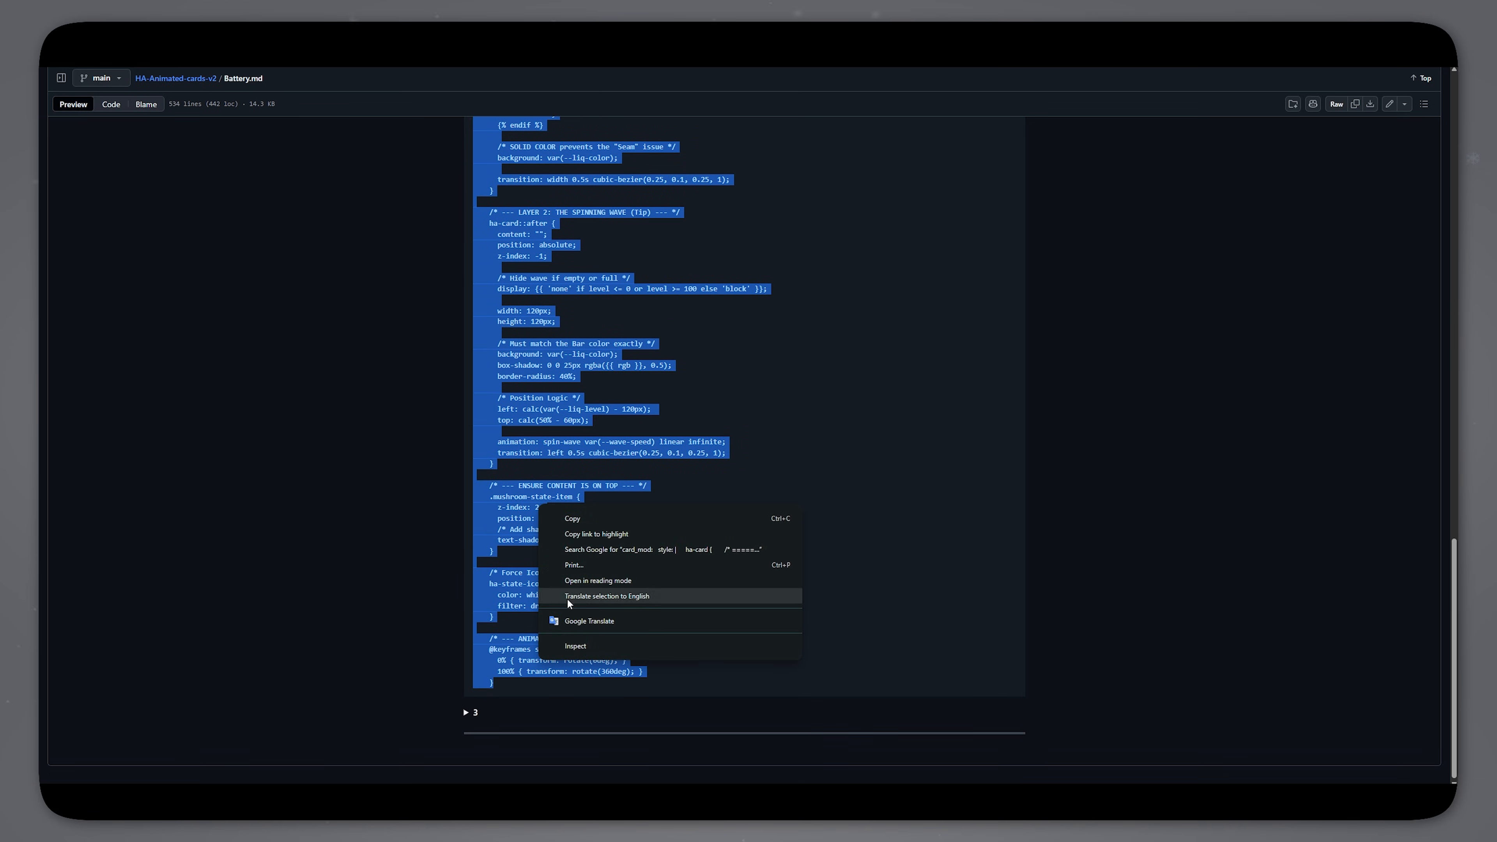
pyautogui.click(592, 521)
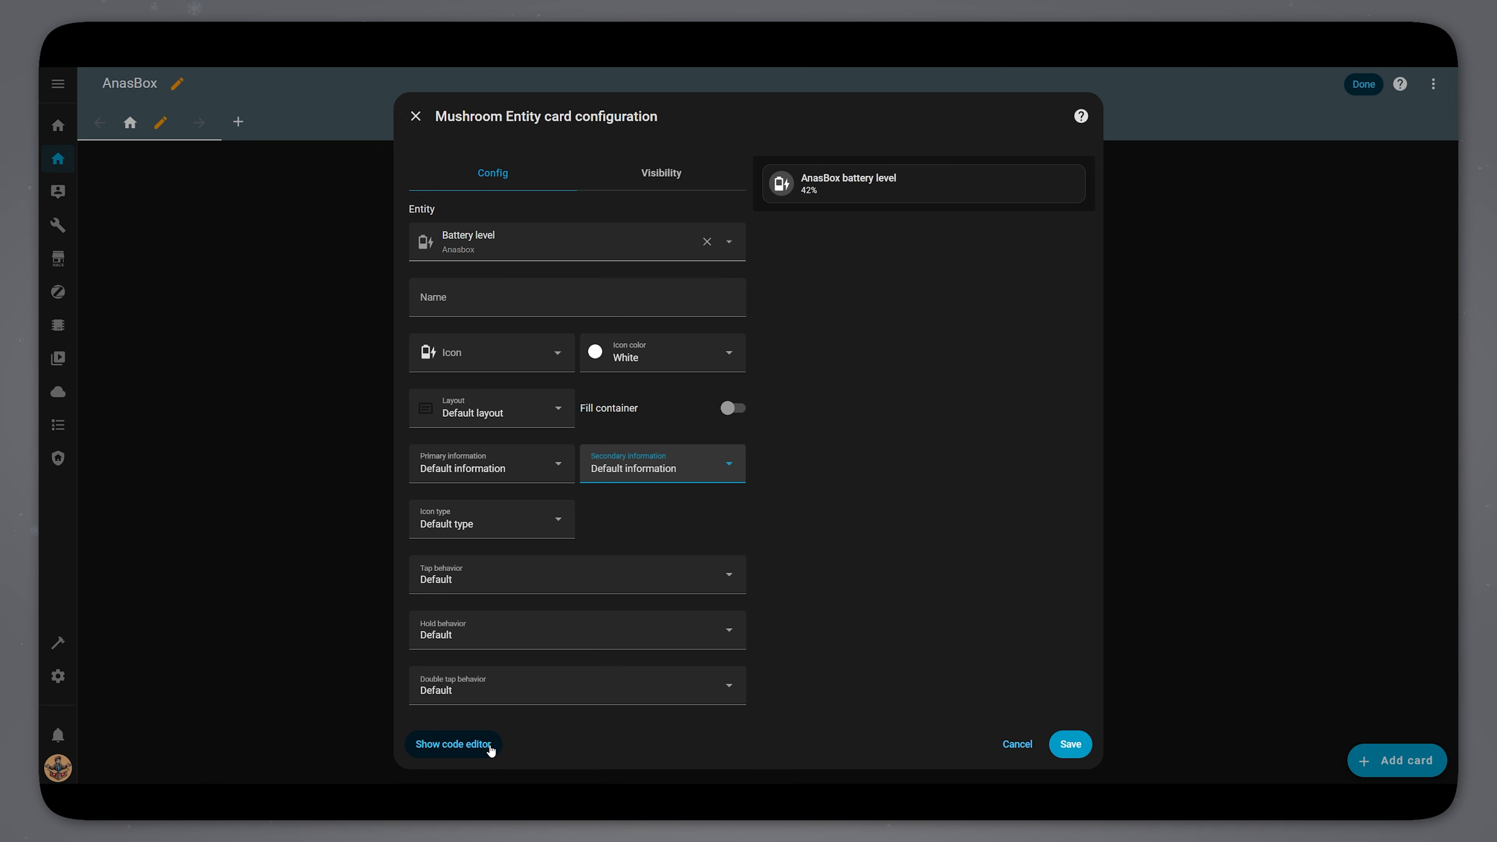
# Show the card's YAML code and paste the copied card_mod styling below the icon_color line
pyautogui.click(454, 745)
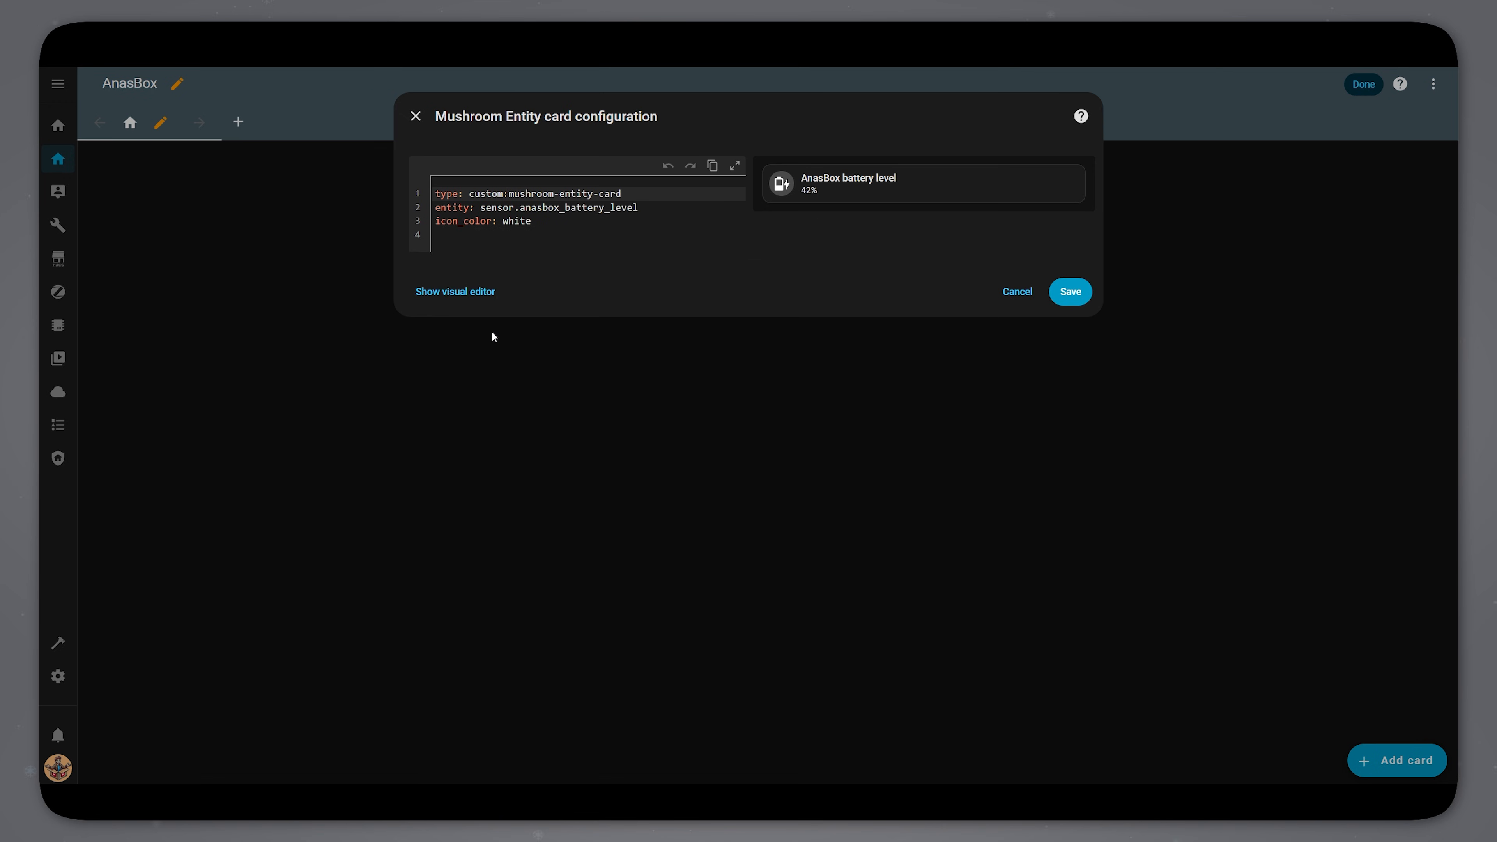
pyautogui.click(490, 237)
pyautogui.hotkey('ctrl', 'v')
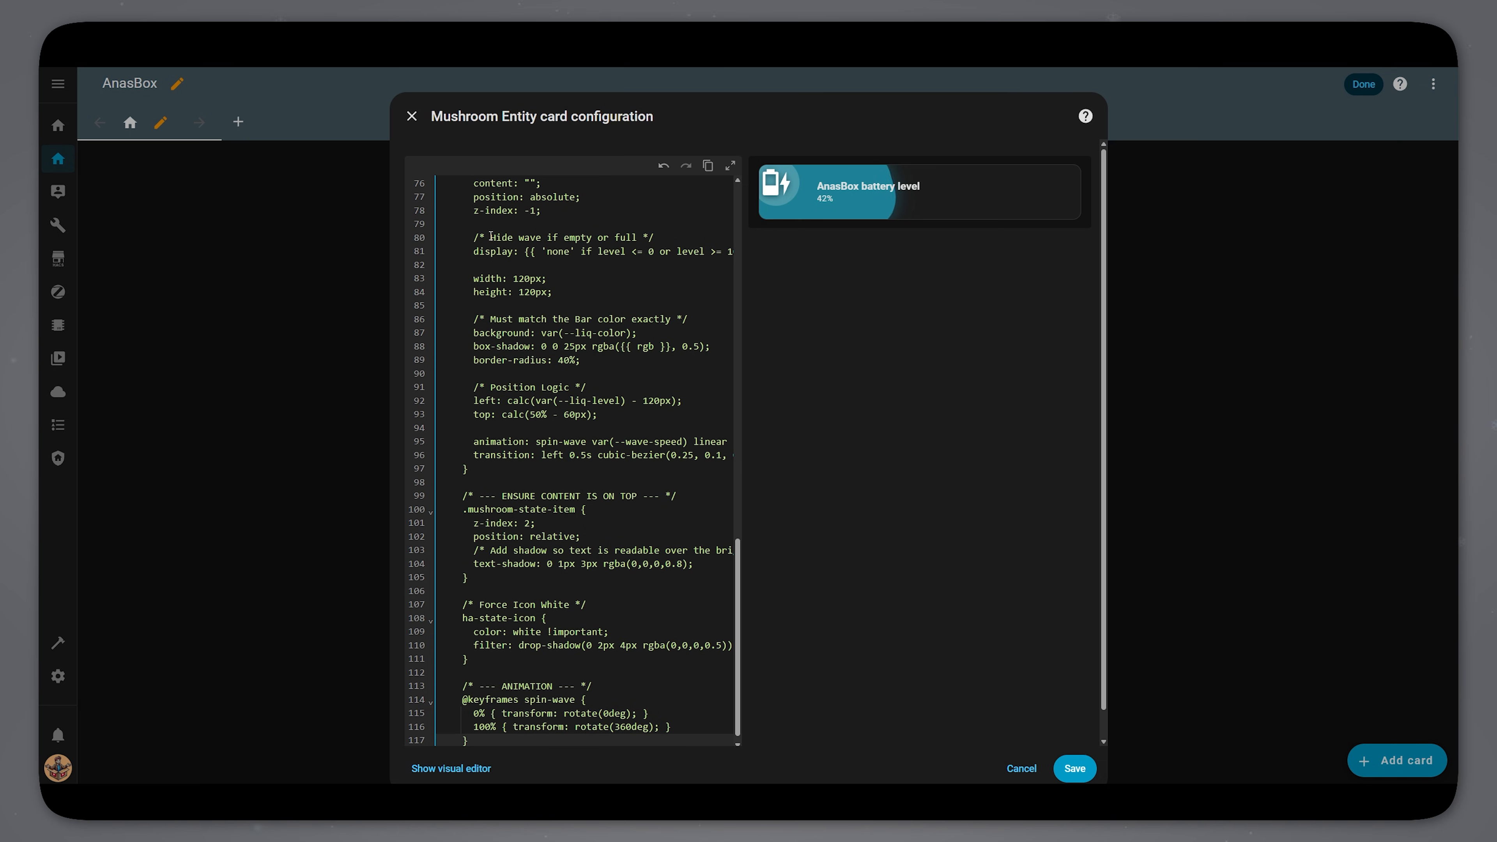
# Highlight the charging sensor binary_sensor.anasbox_is_charging in the user settings block, and save the card
pyautogui.scroll(15, 496, 253)
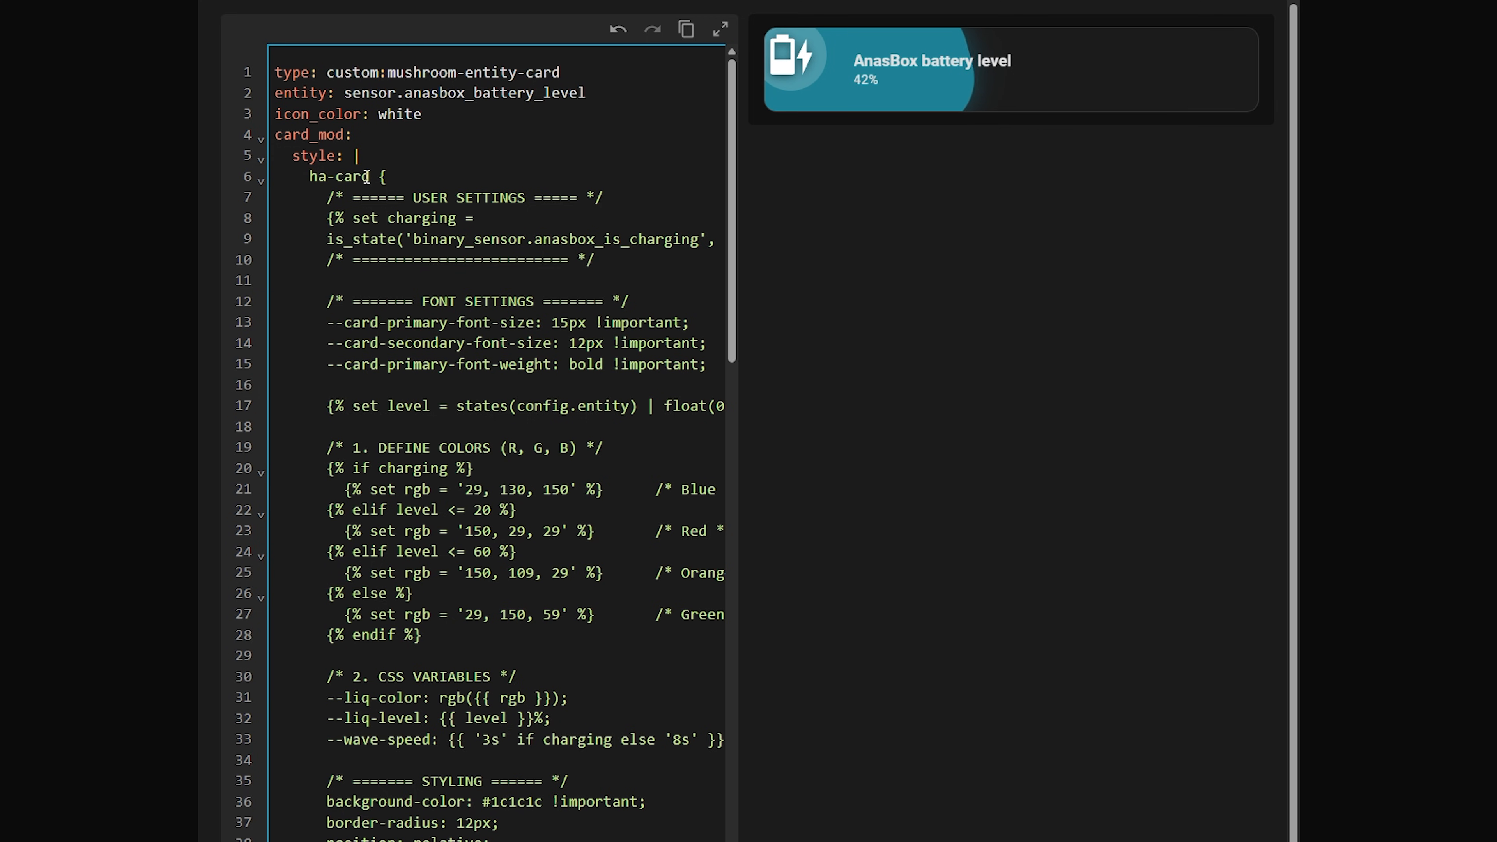
pyautogui.moveTo(415, 240); pyautogui.dragTo(671, 236)
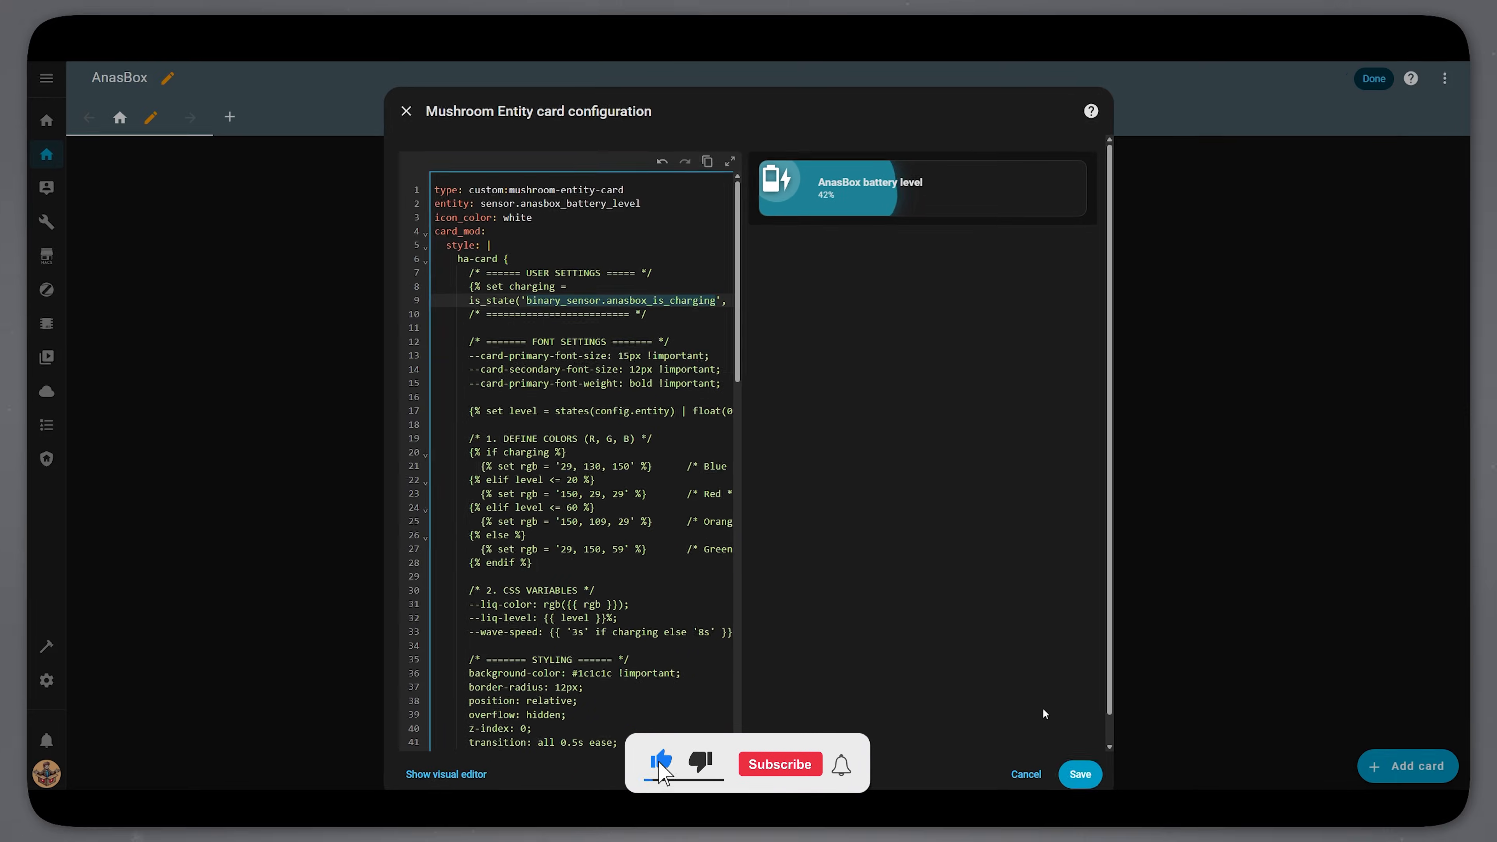
pyautogui.click(1077, 773)
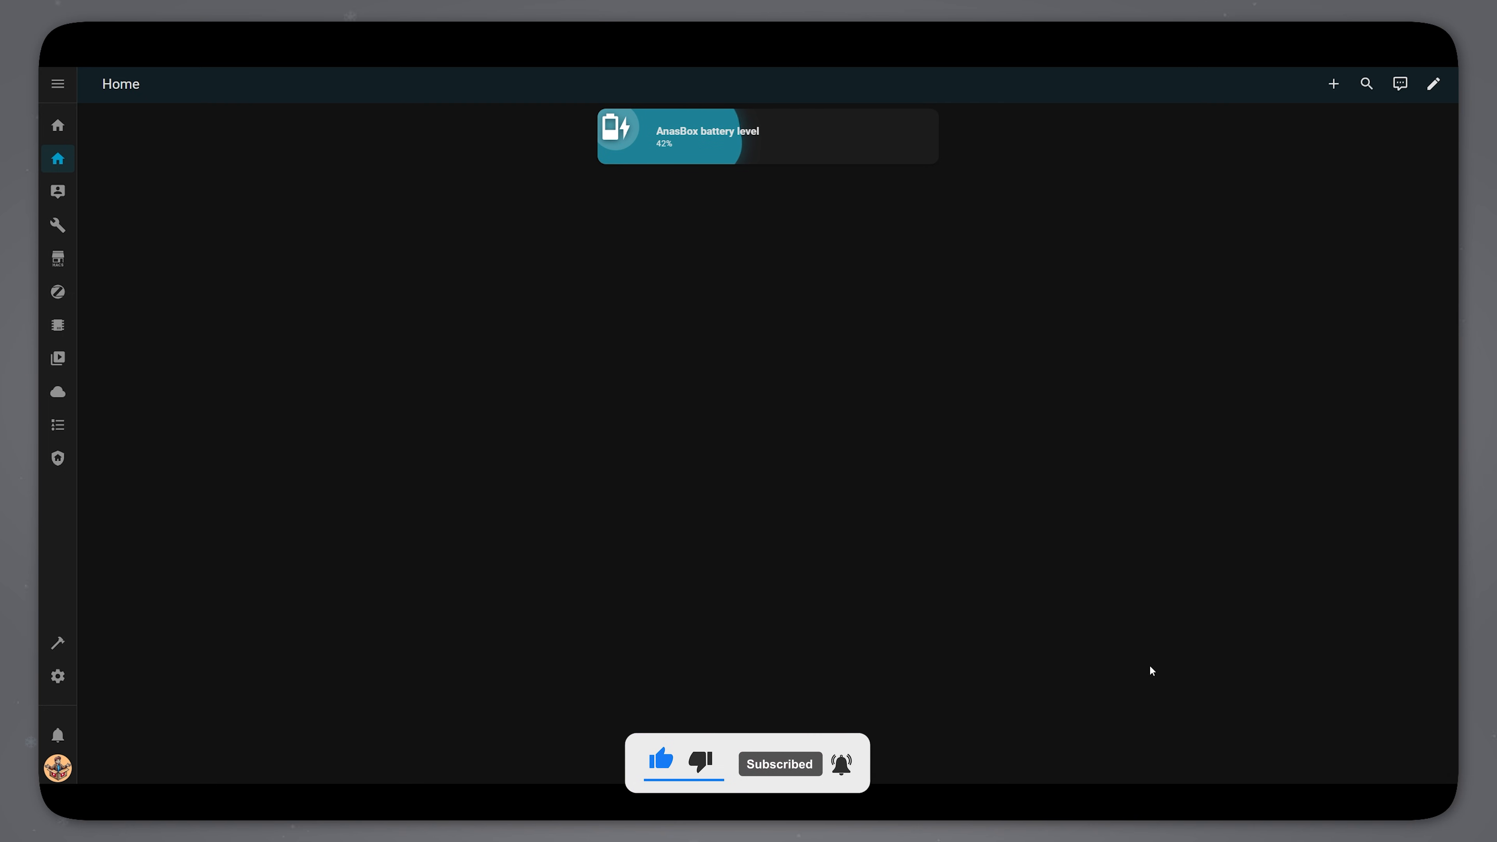
# Reopen the battery card's code and set the primary font size to 20px and the secondary font size to 15px
pyautogui.click(1433, 83)
pyautogui.click(755, 209)
pyautogui.click(474, 744)
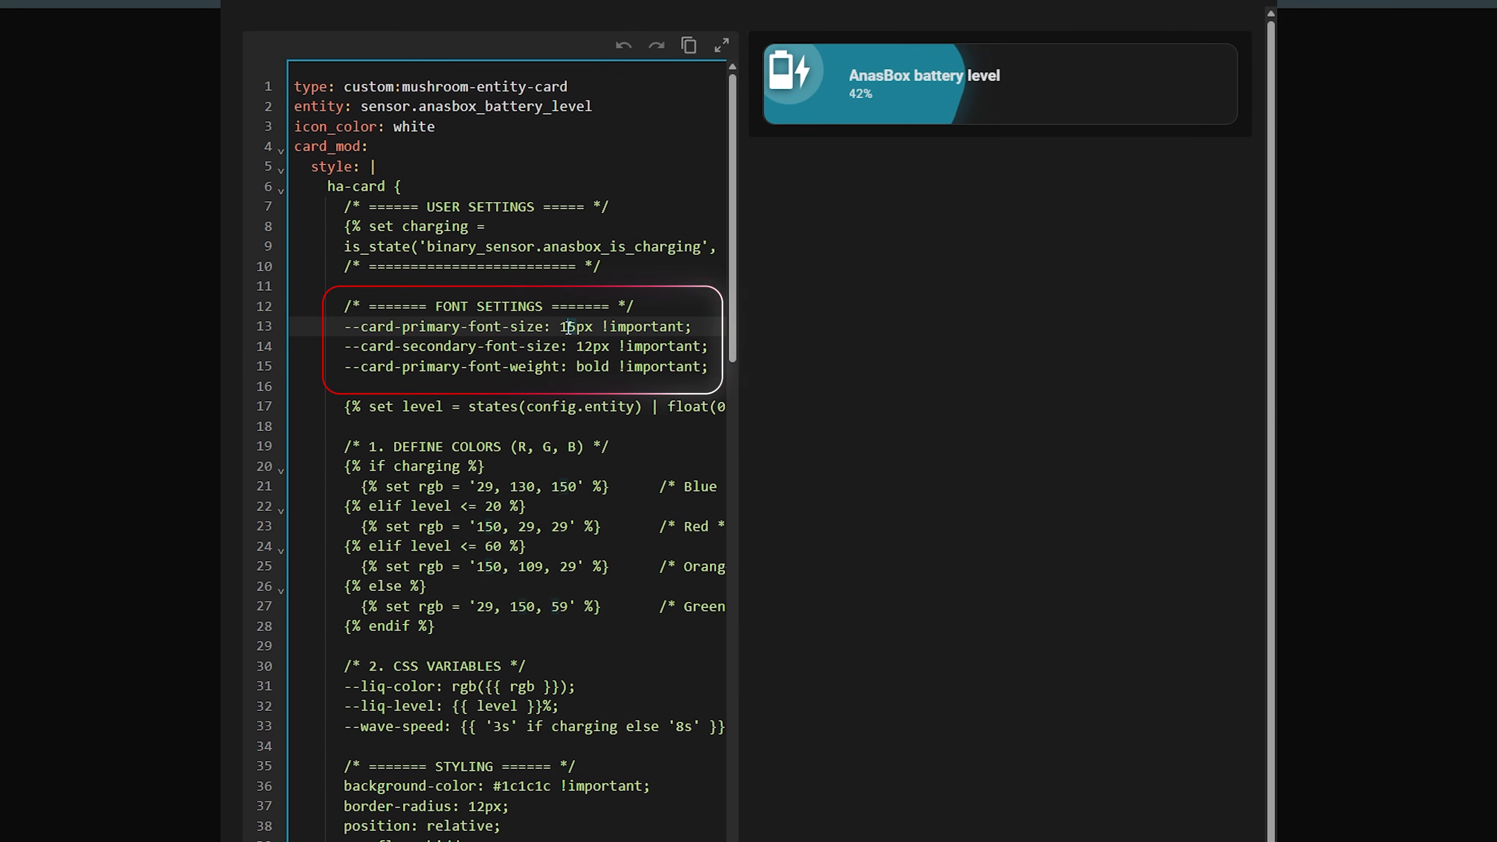
pyautogui.click(621, 357)
pyautogui.write('20')
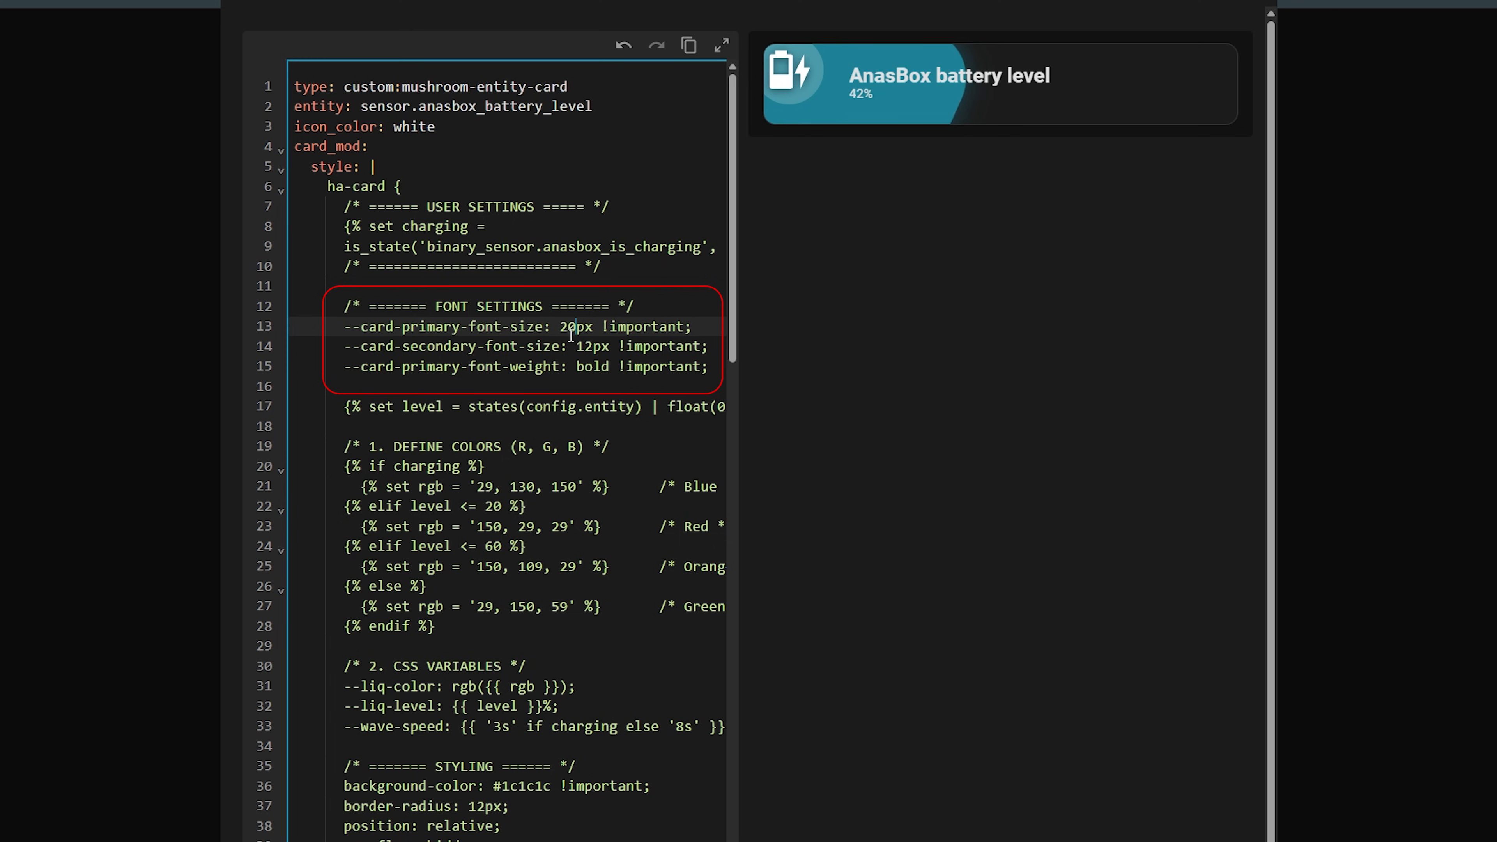
pyautogui.moveTo(576, 343); pyautogui.dragTo(594, 343)
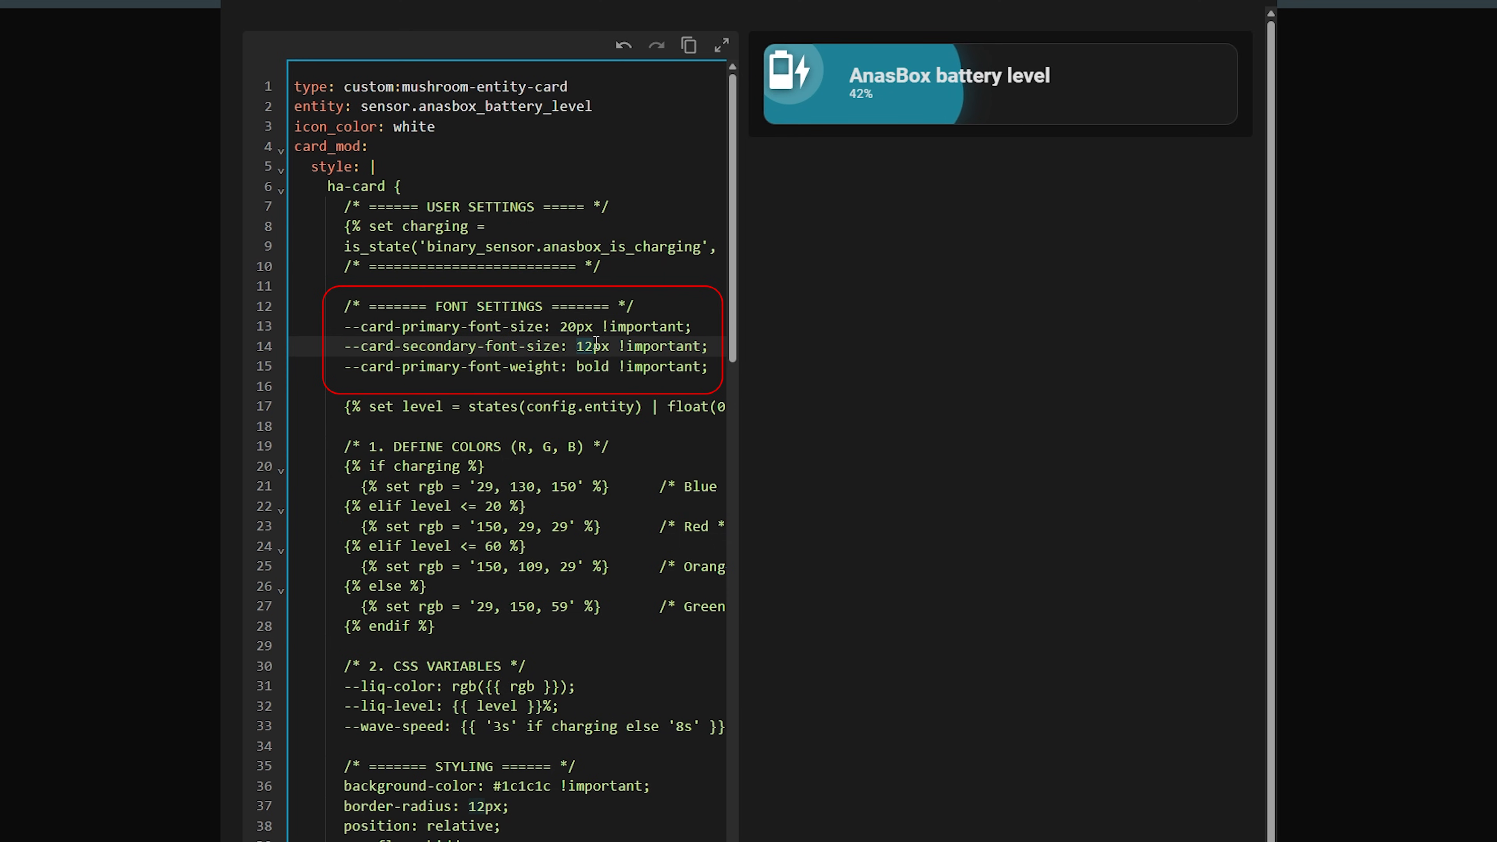
pyautogui.write('15')
# Set --icon-size to 50px in the card's Icon Styling block
pyautogui.scroll(-12, 598, 401)
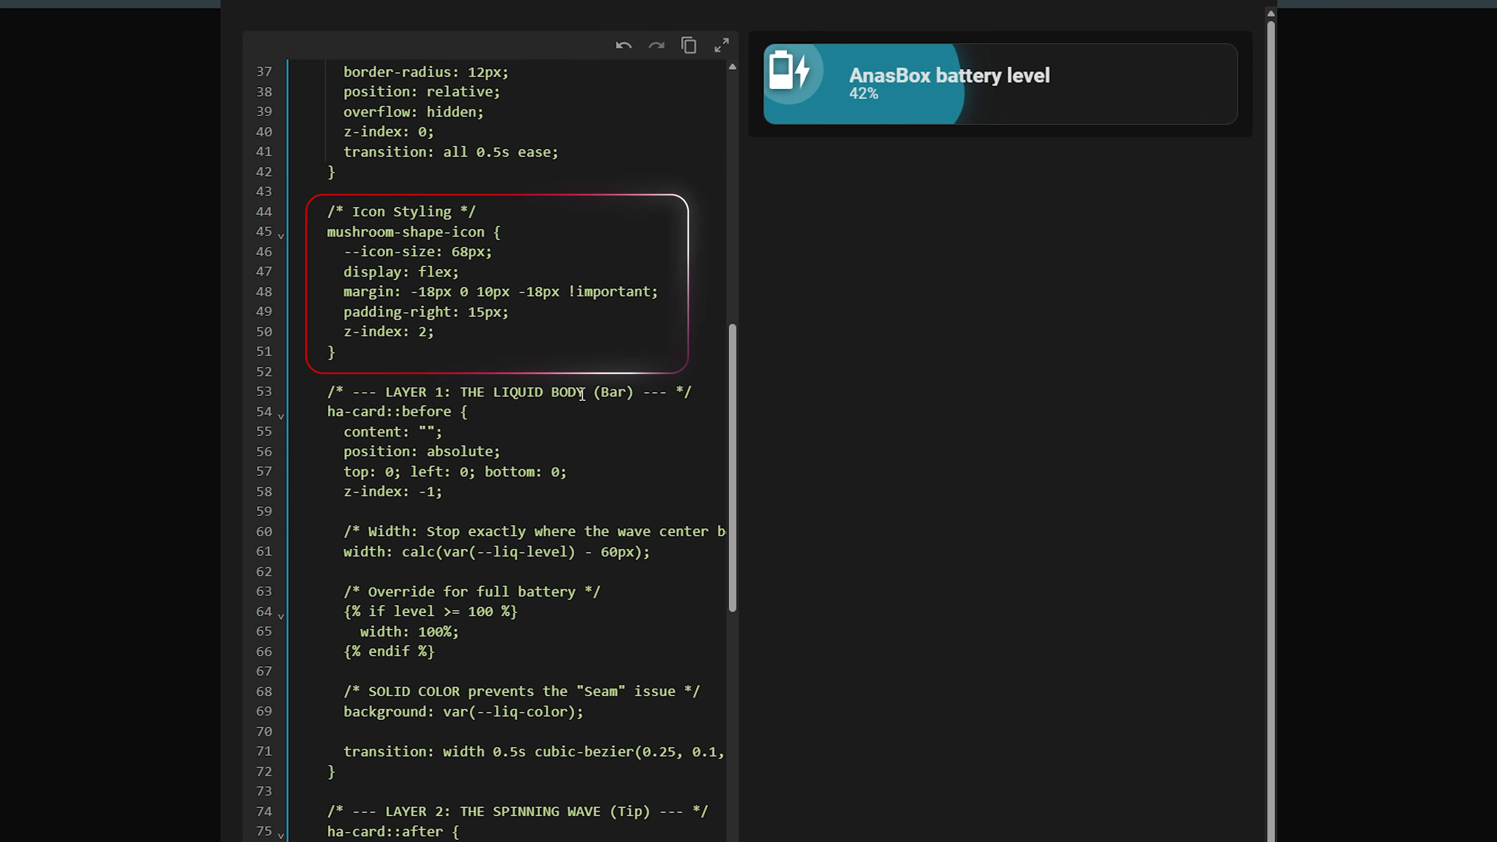
pyautogui.moveTo(454, 252); pyautogui.dragTo(468, 251)
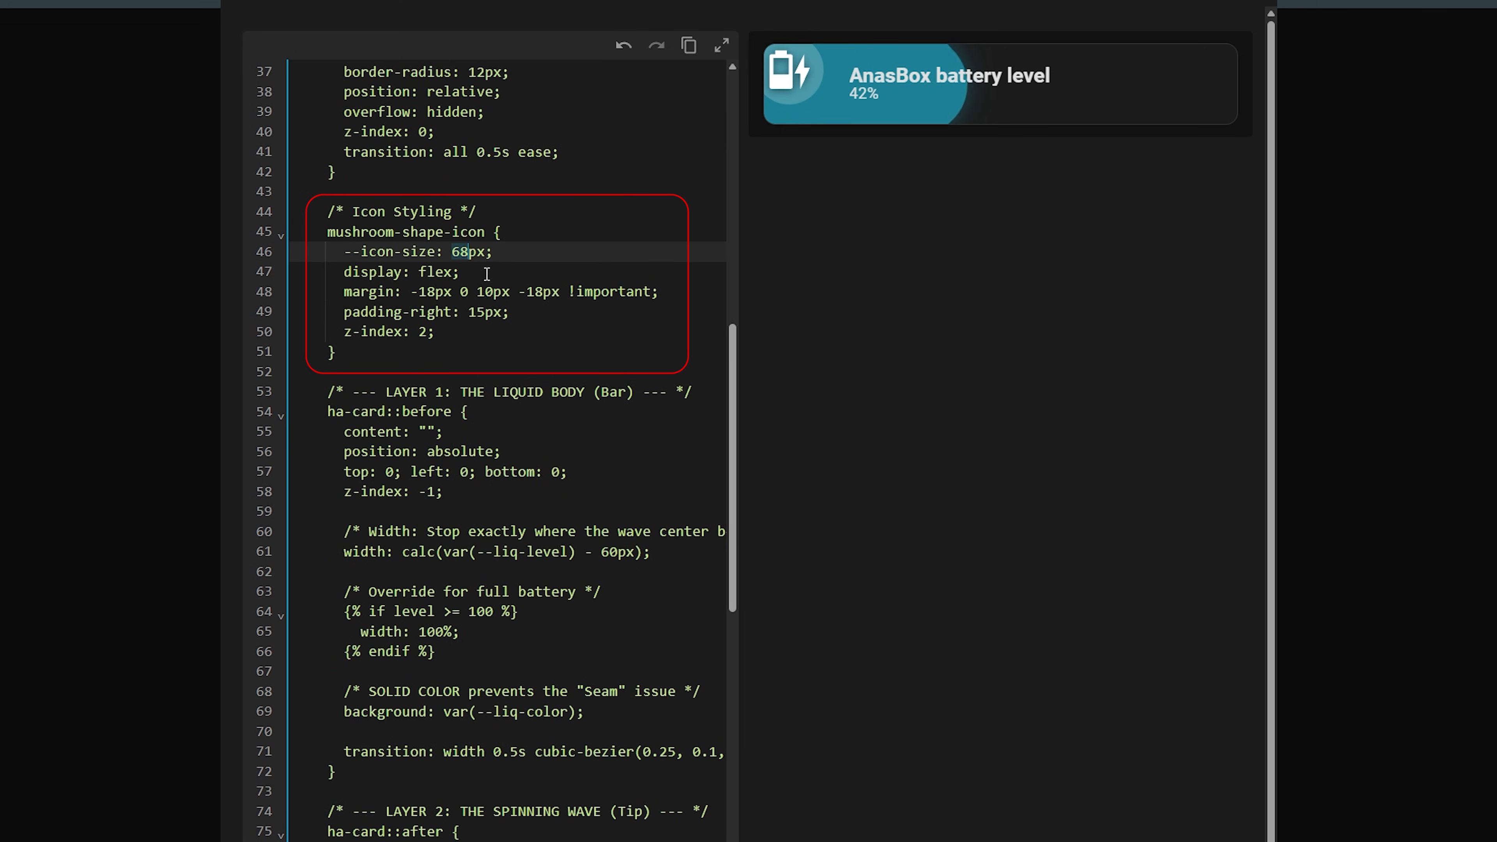
pyautogui.write('50')
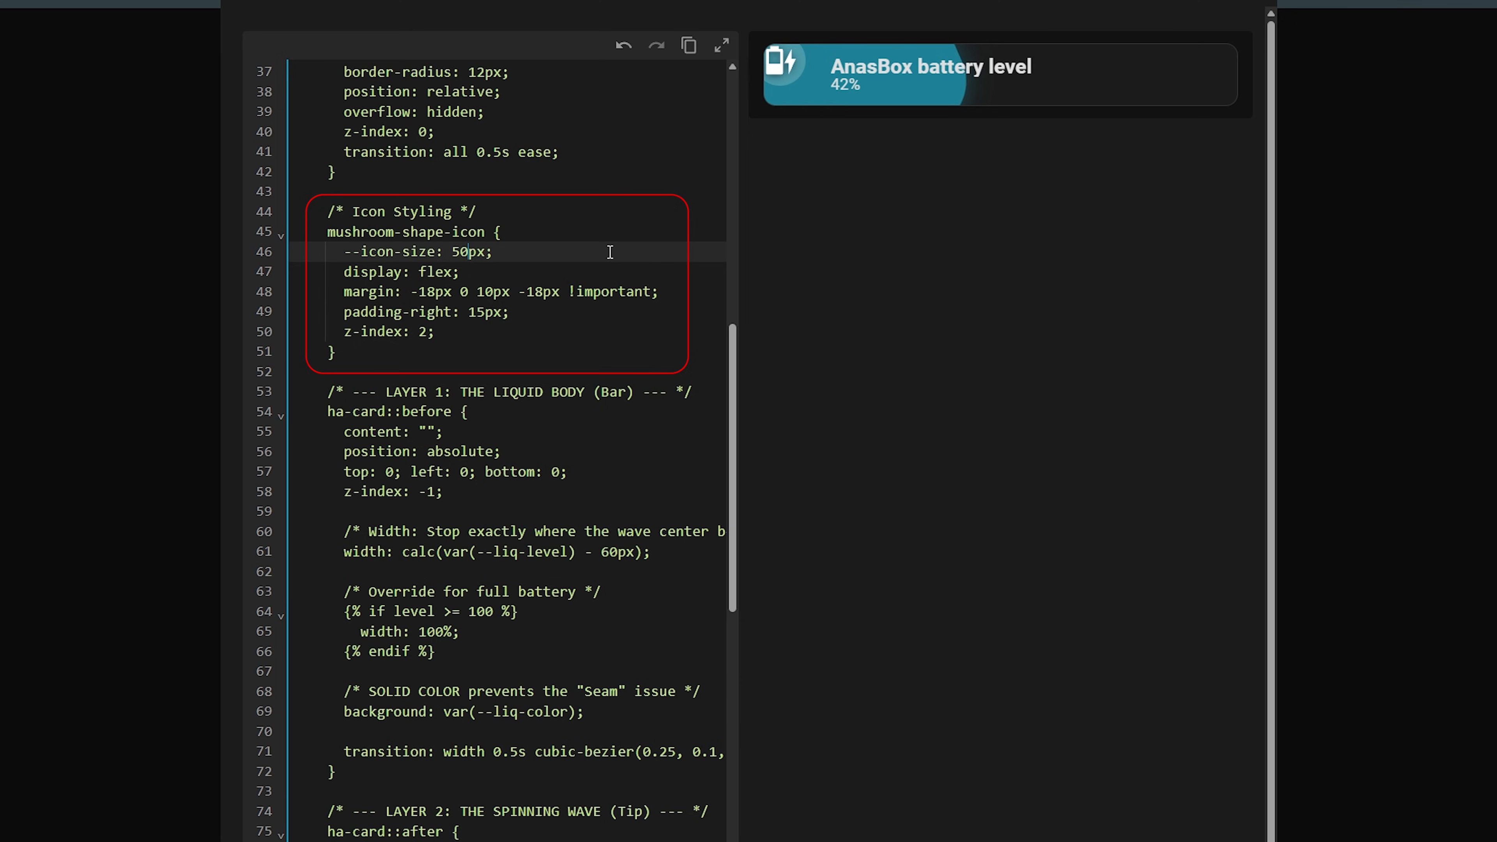
# Disable the margin line in the Icon Styling block by prefixing it with ##
pyautogui.moveTo(658, 291); pyautogui.dragTo(352, 288)
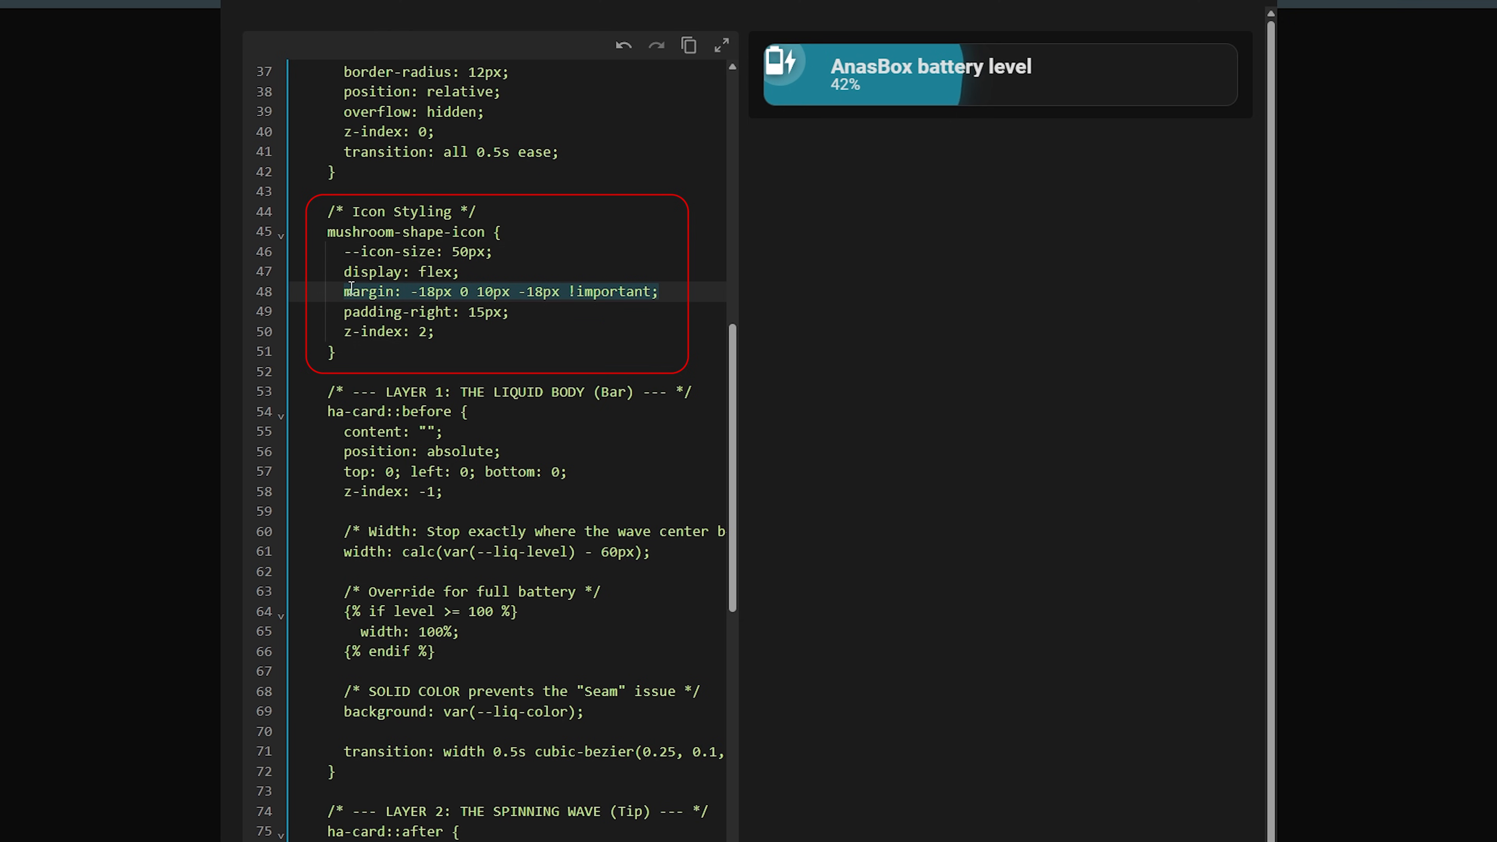
pyautogui.click(347, 290)
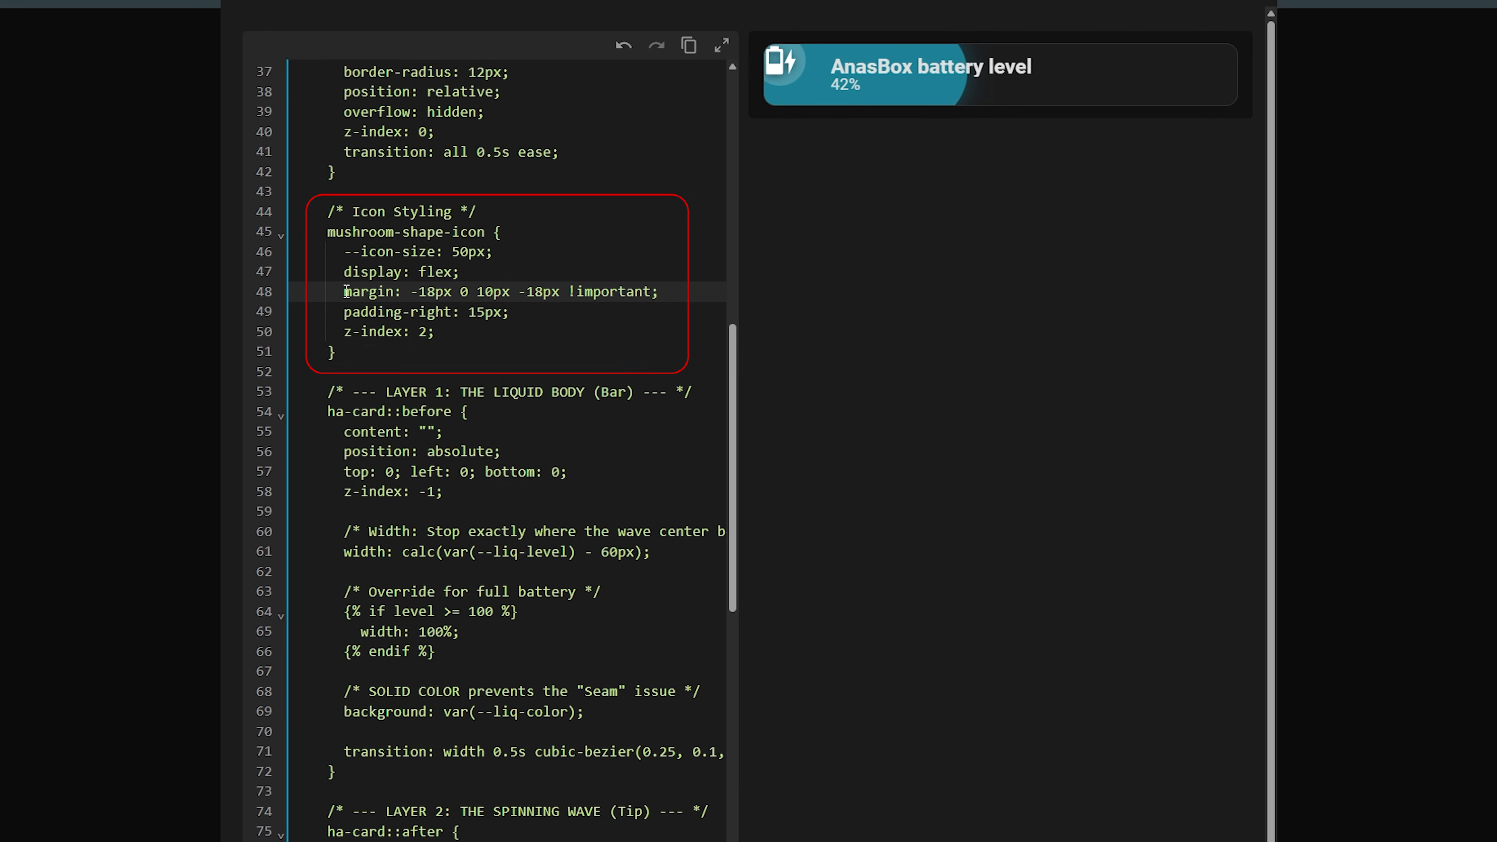
pyautogui.write('##')
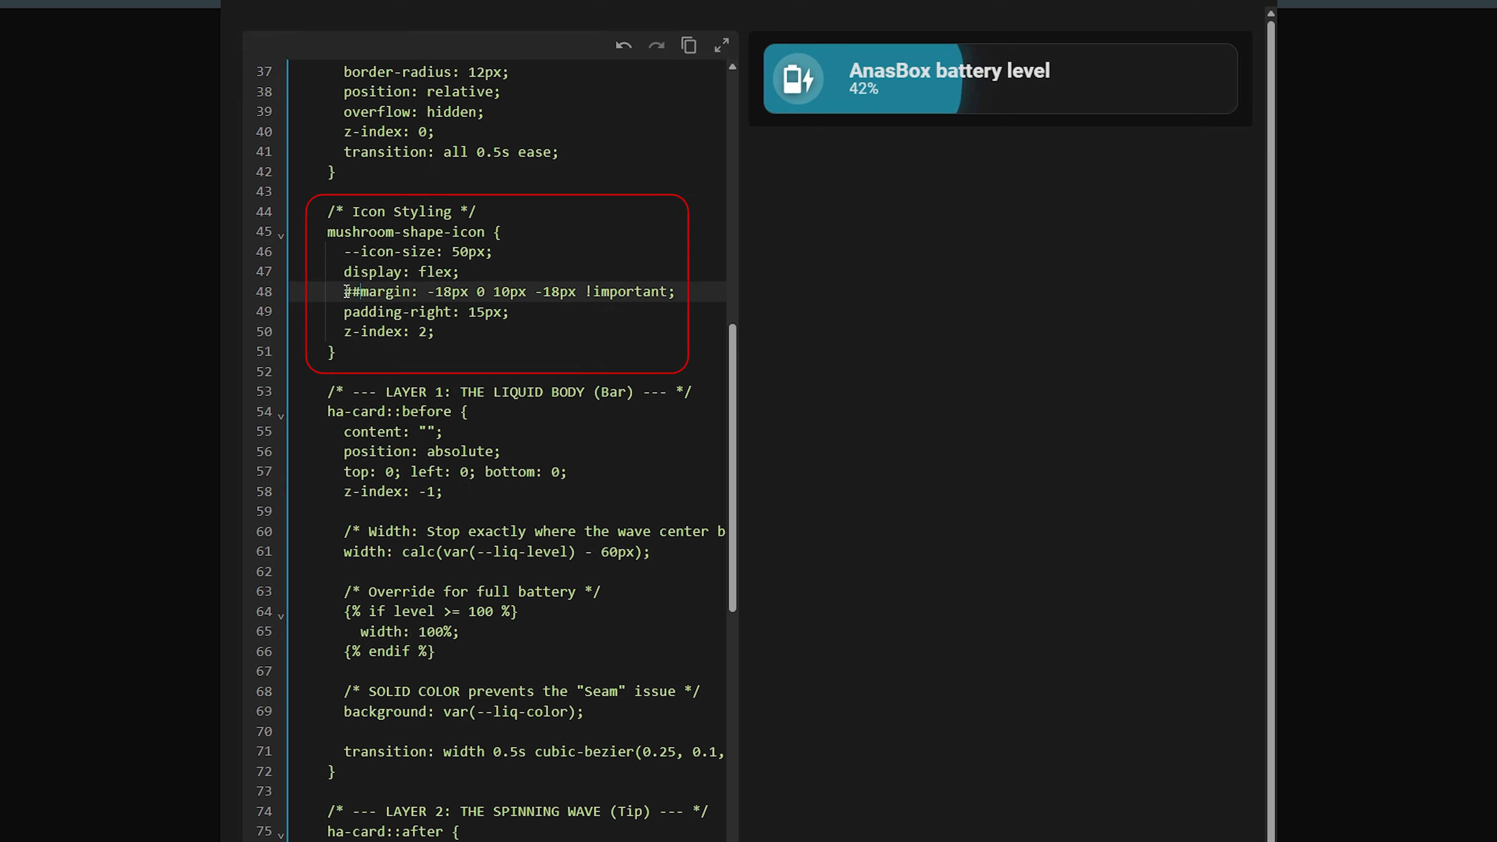